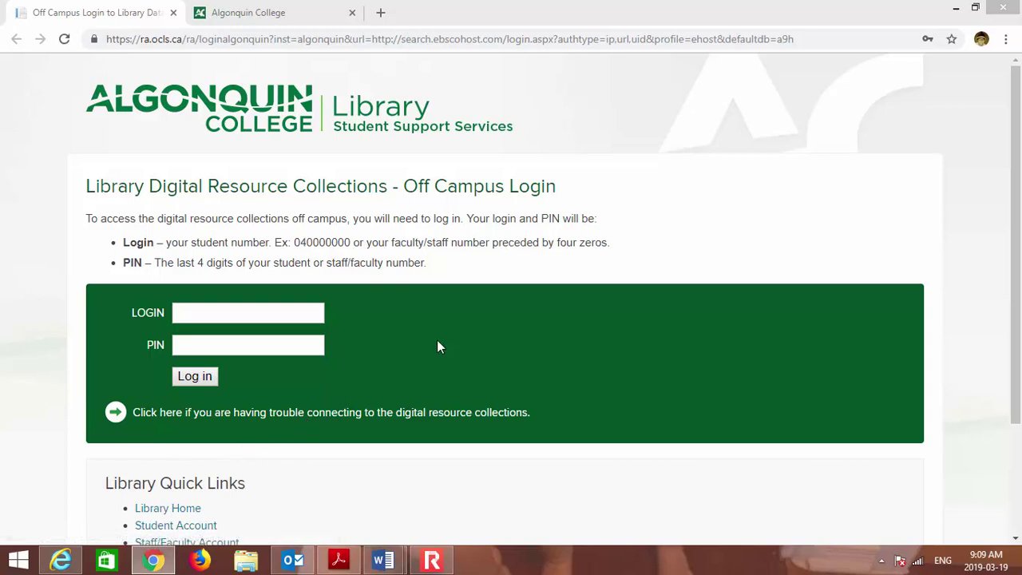
key(super+c)
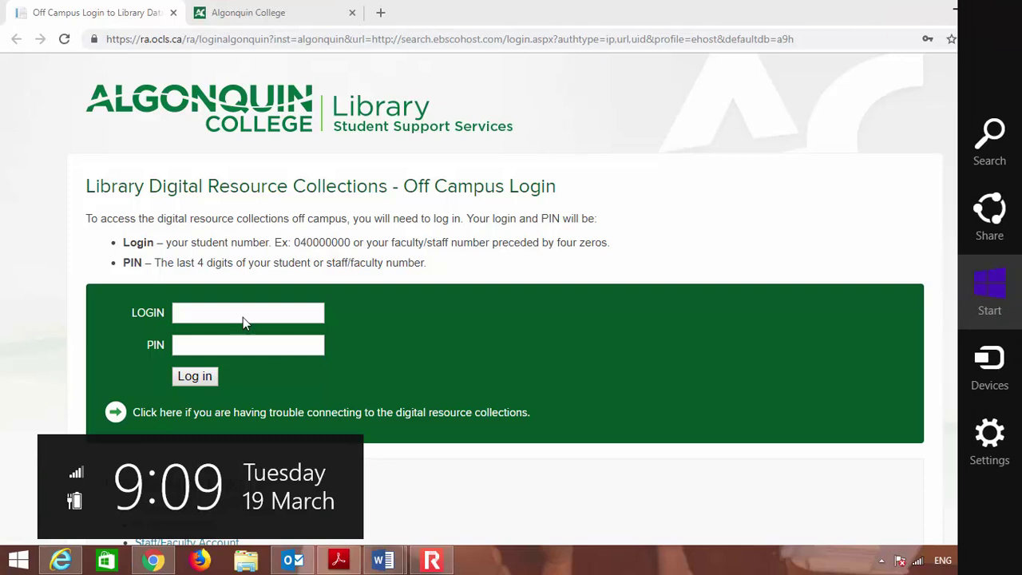
click(86, 296)
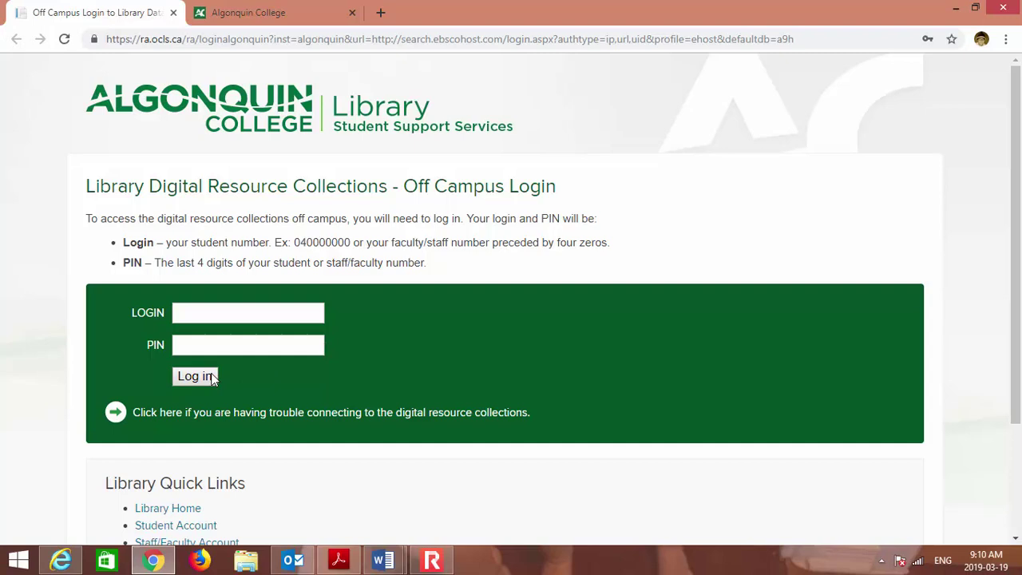
click(272, 14)
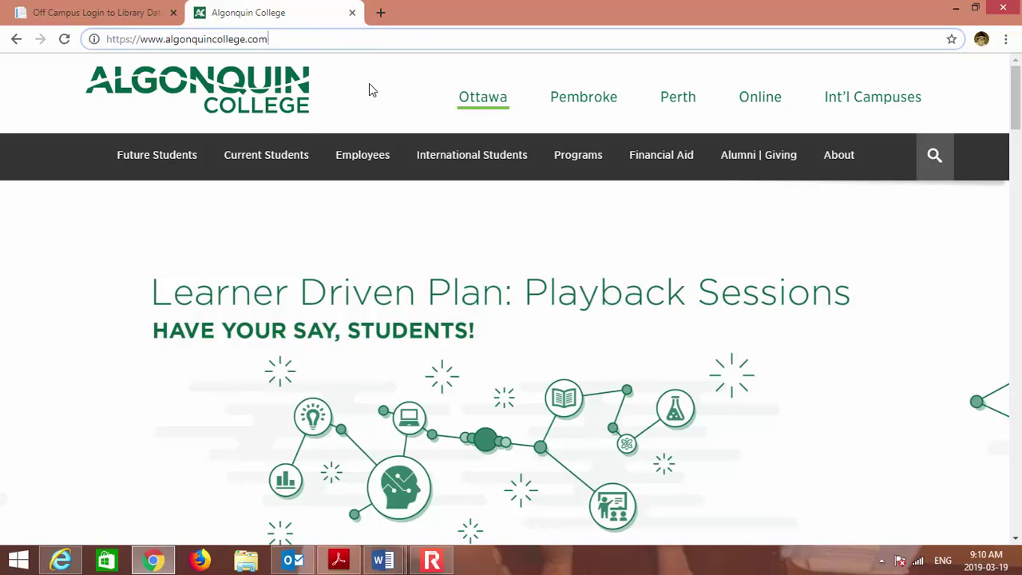
text(/)
text(l)
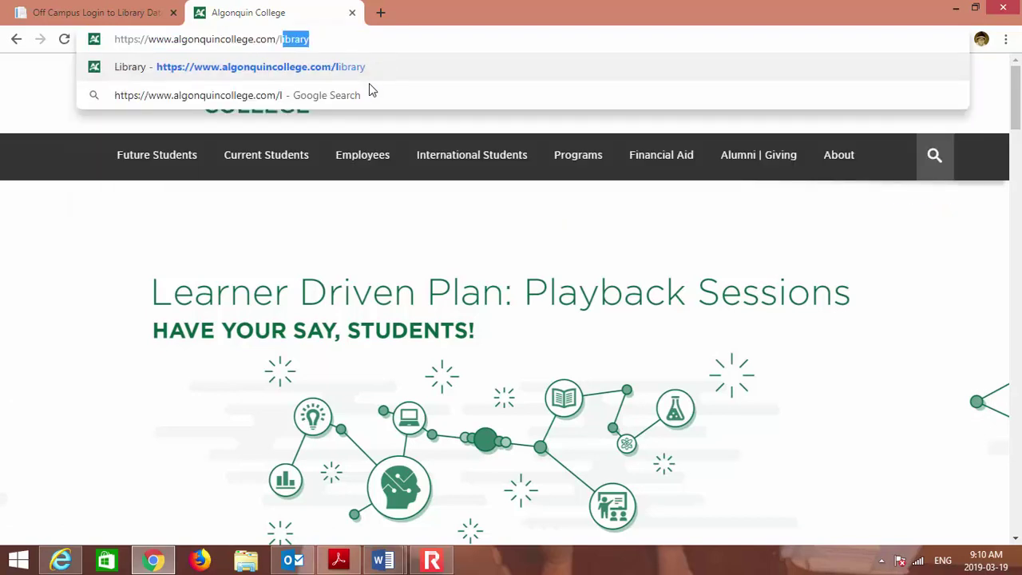
text(ibrary)
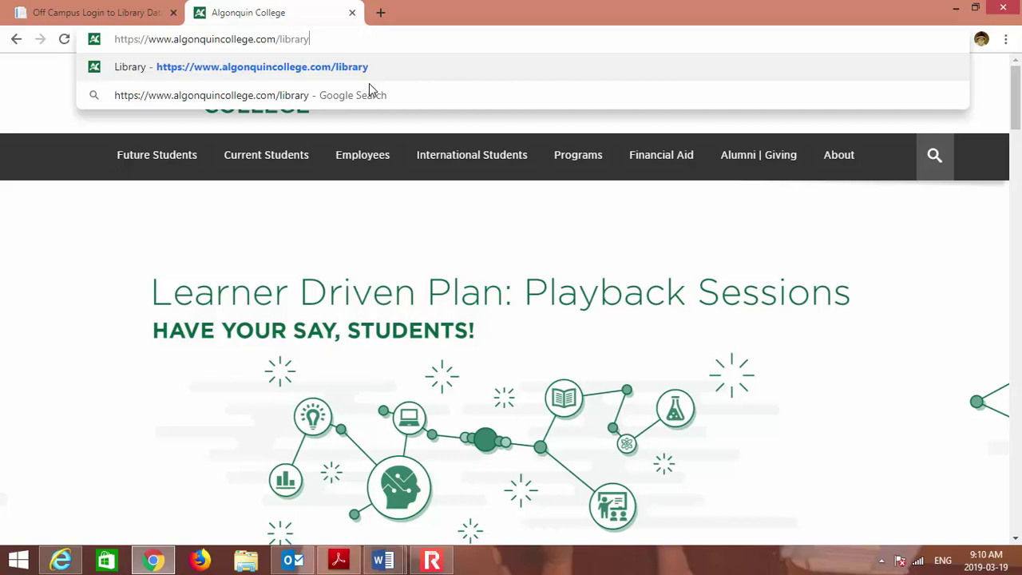
key(Return)
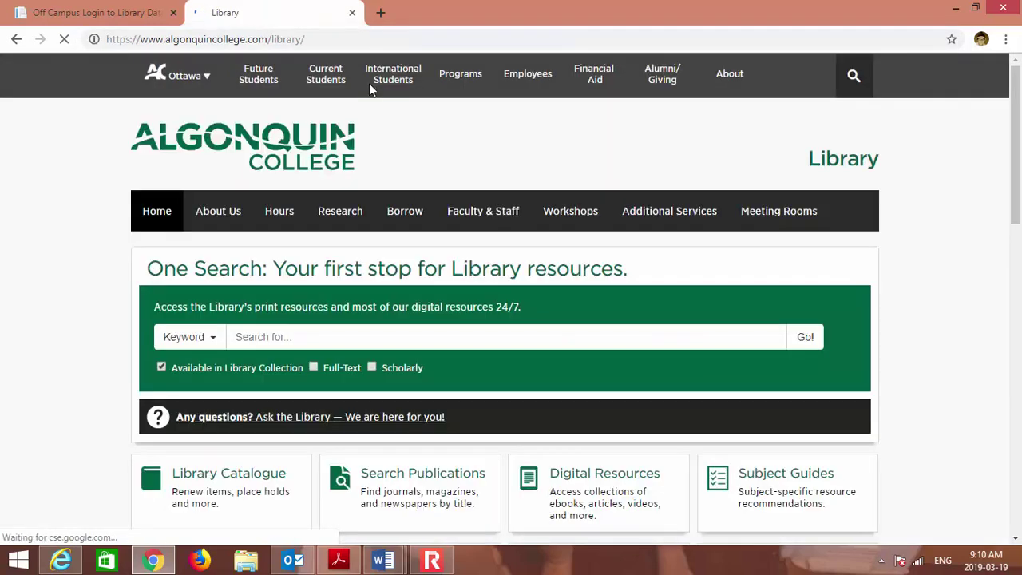
- Run a One Search keyword search for "teaching with technology" limited to items available in the library collection
mouse_move(512, 218)
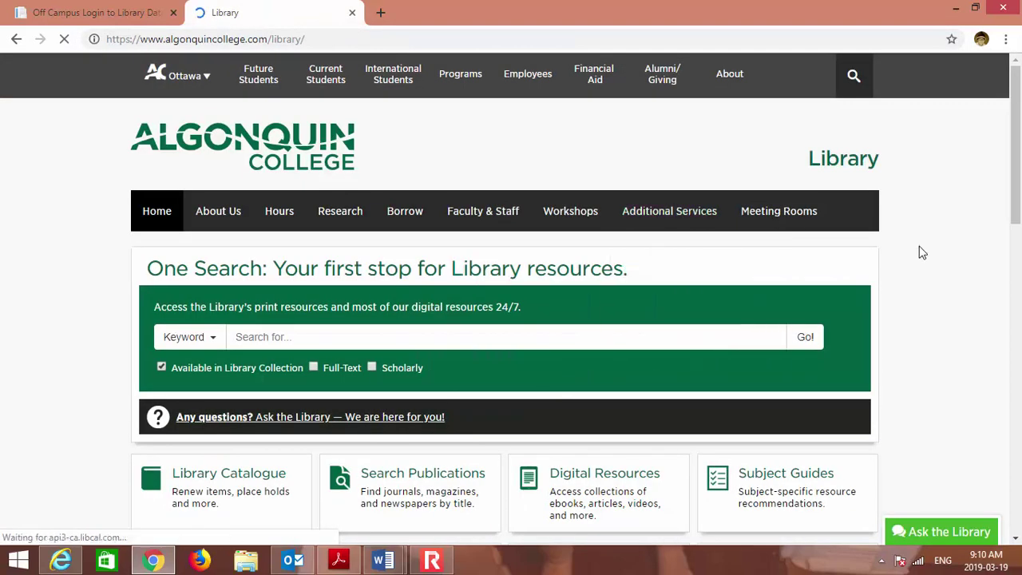
right_click(1017, 174)
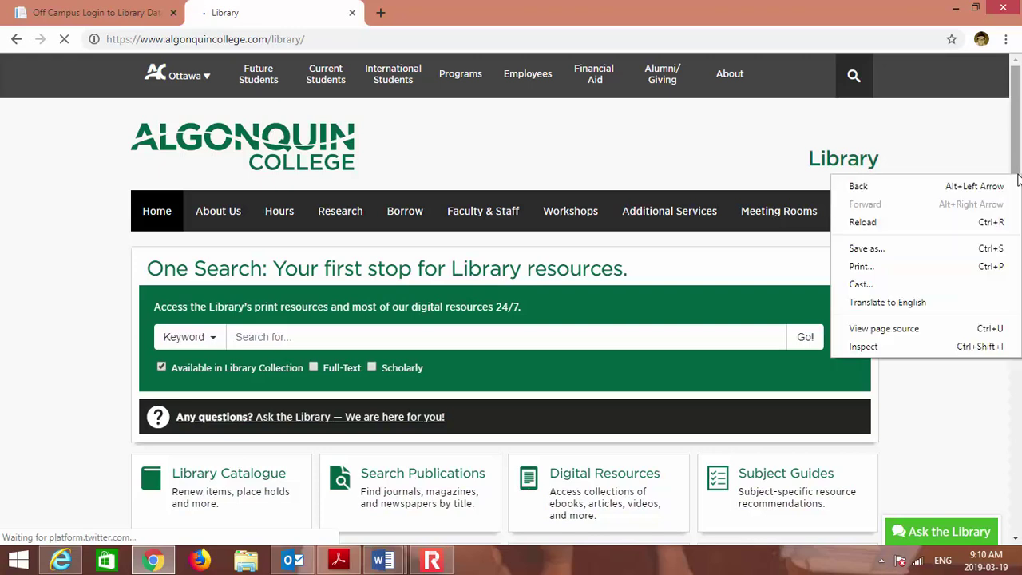
click(1018, 120)
scroll(1019, 120, down, 1)
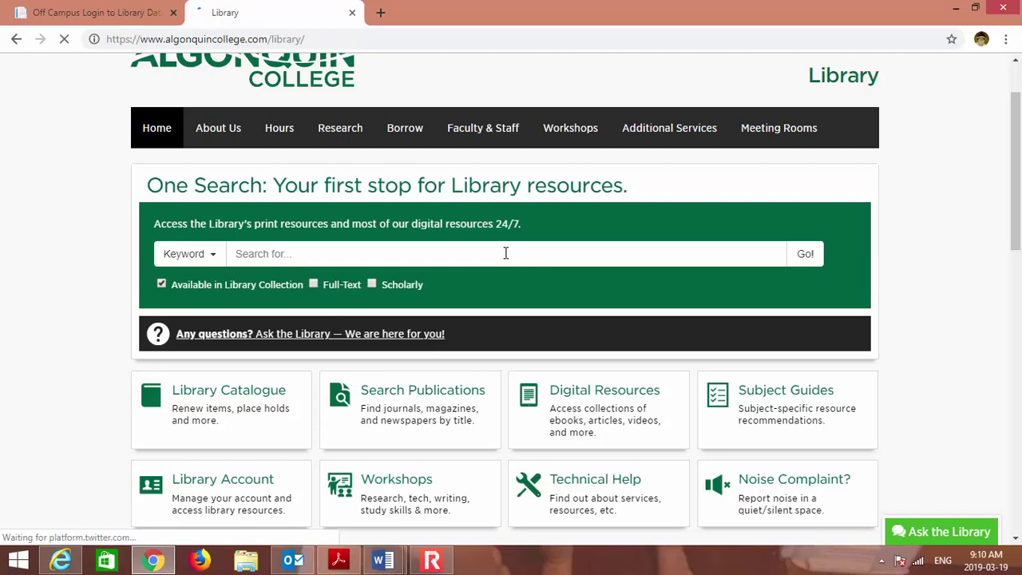
click(506, 254)
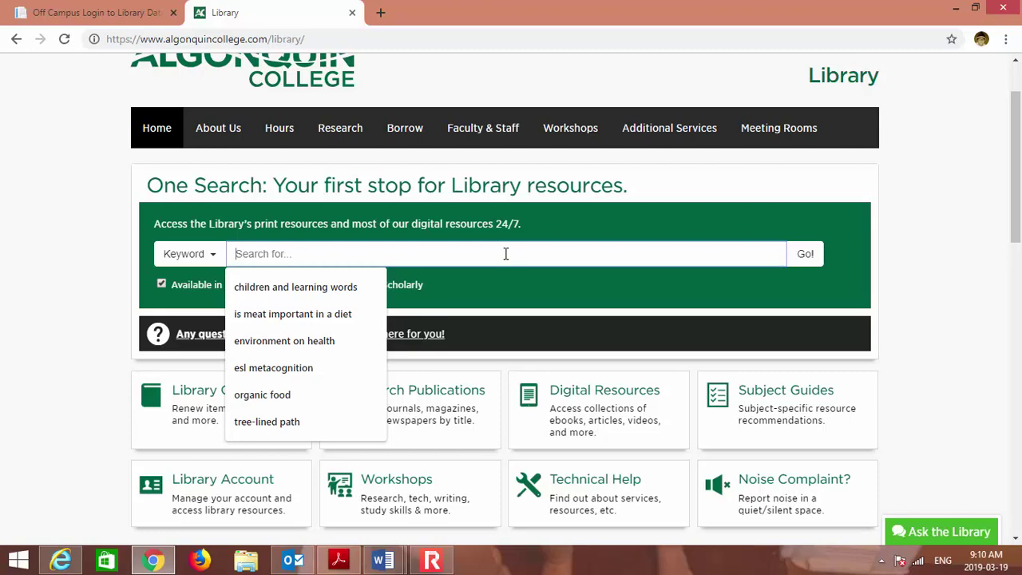
text(teac)
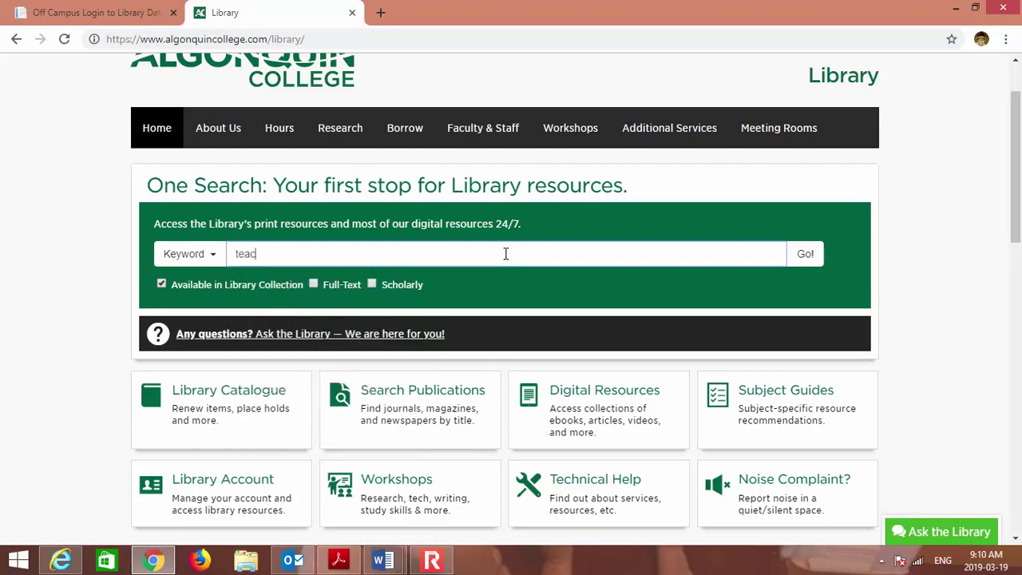
key(BackSpace)
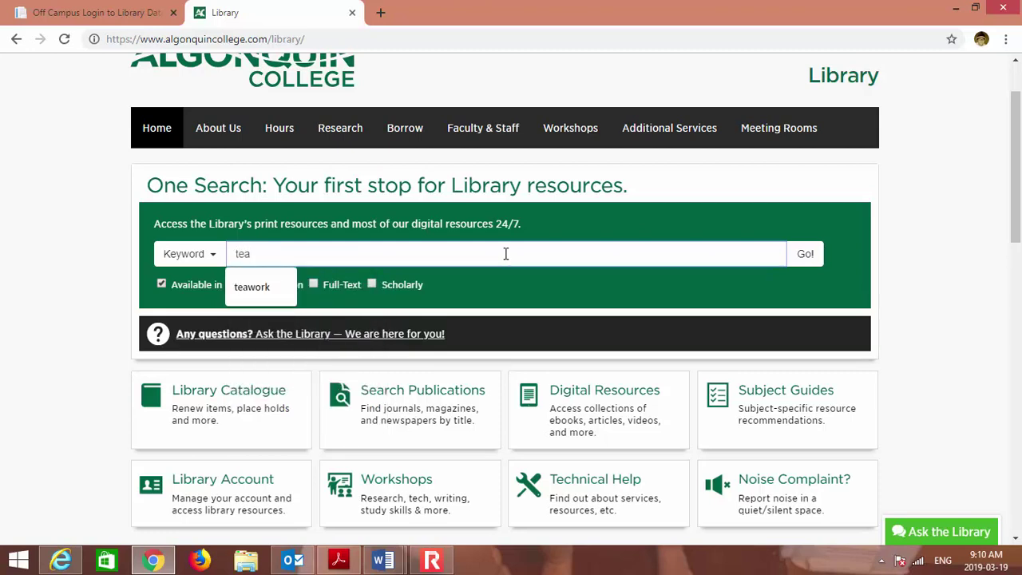
text(ching with t)
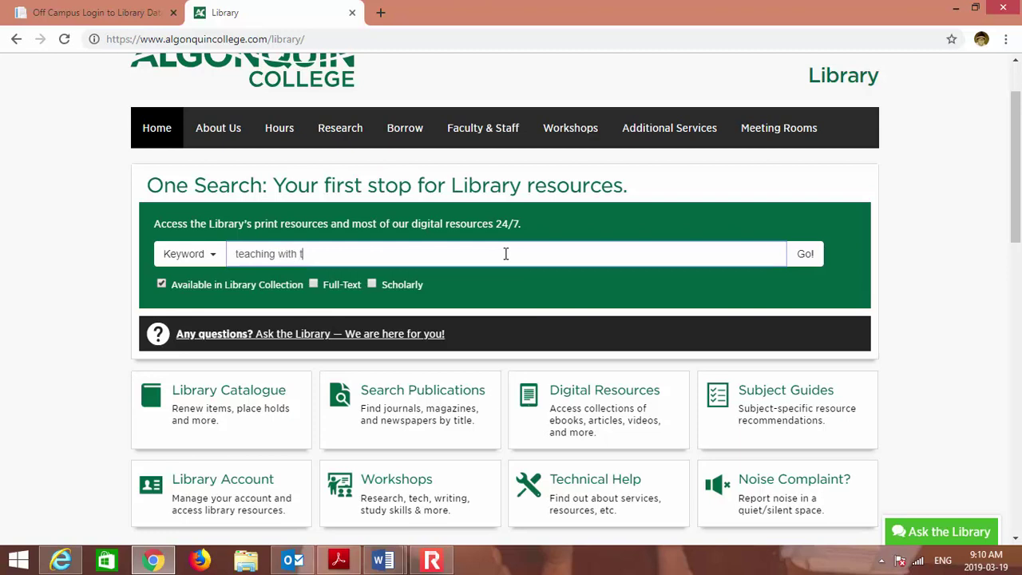
text(echnology)
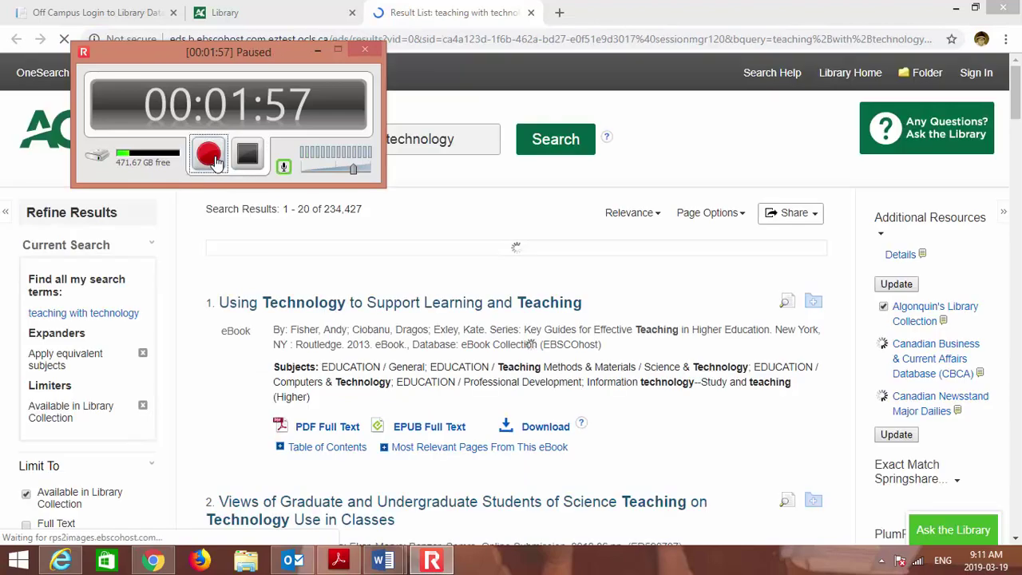
click(209, 156)
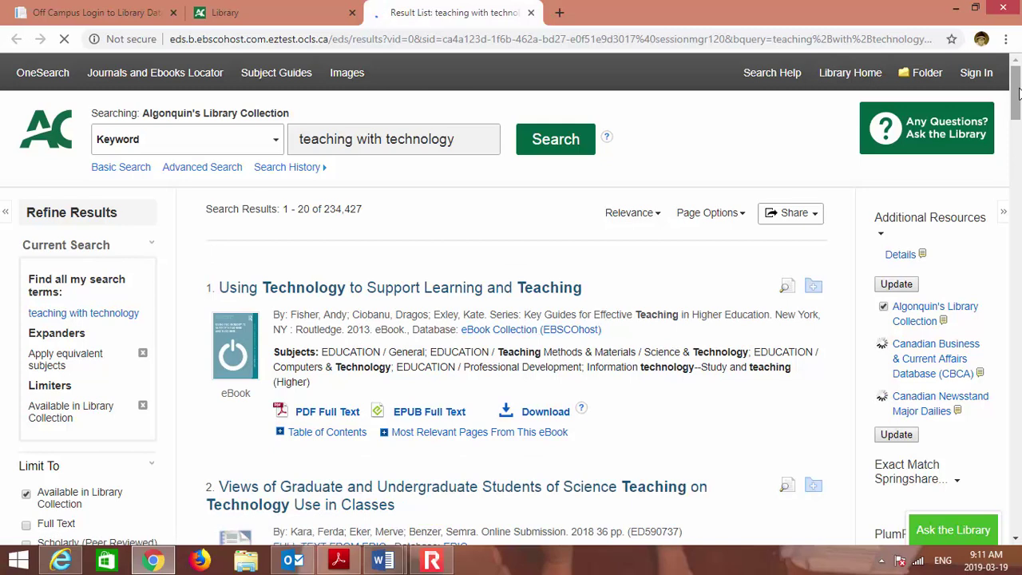
- Look through the first page of search results for "teaching with technology"
right_click(1018, 94)
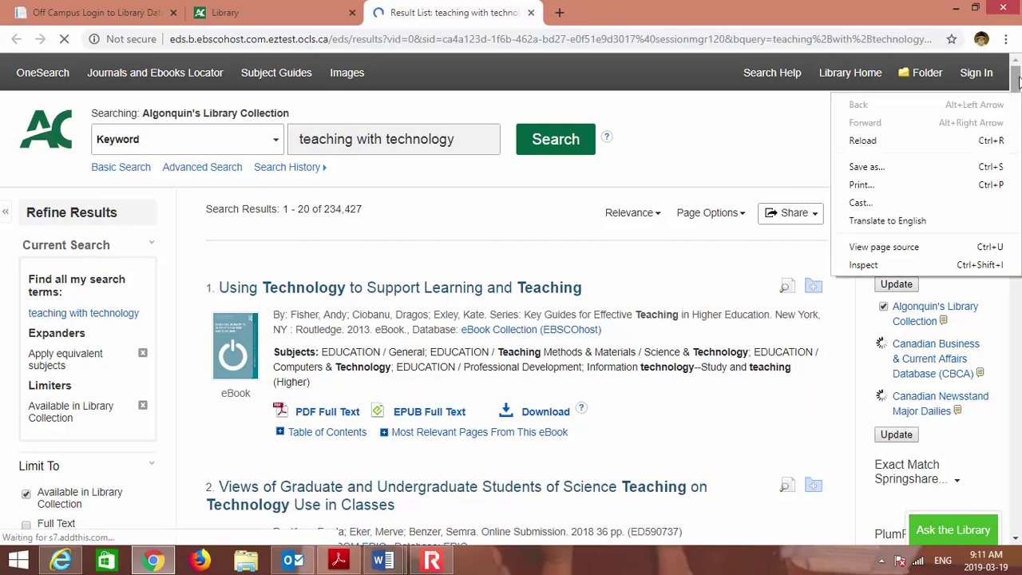
click(1018, 81)
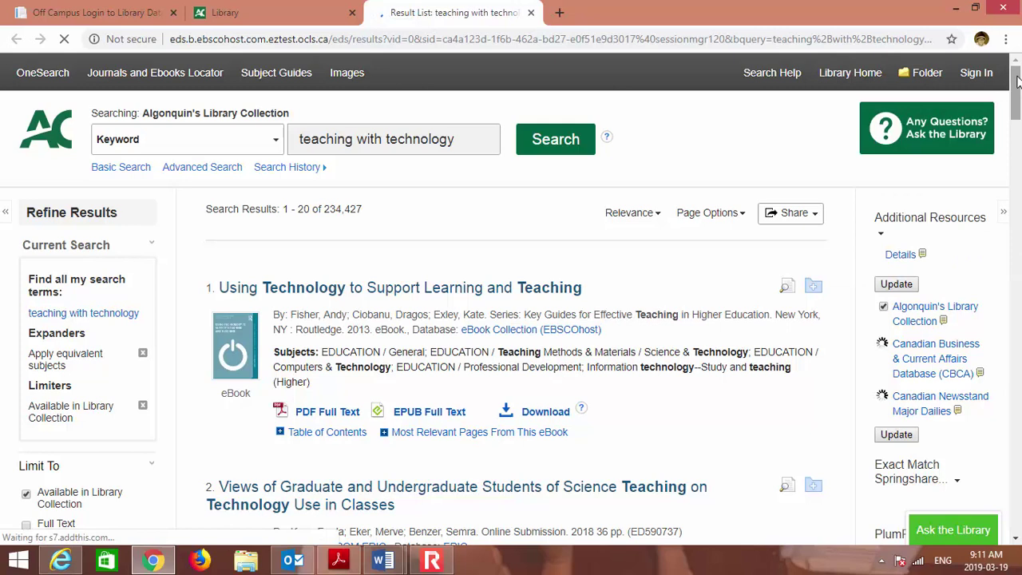
drag(1019, 81, 1019, 96)
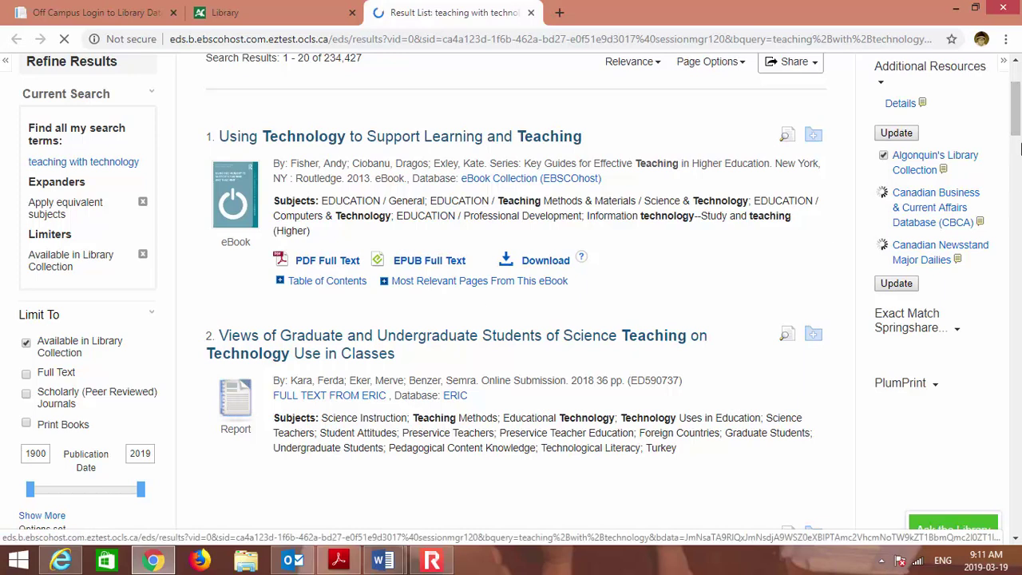
scroll(1020, 147, down, 4)
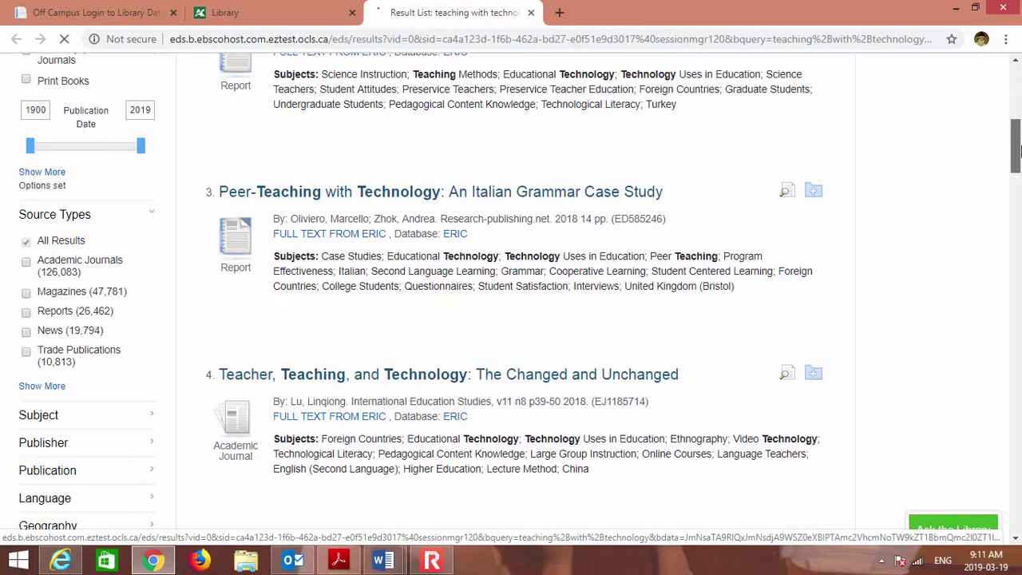
drag(1020, 147, 1017, 76)
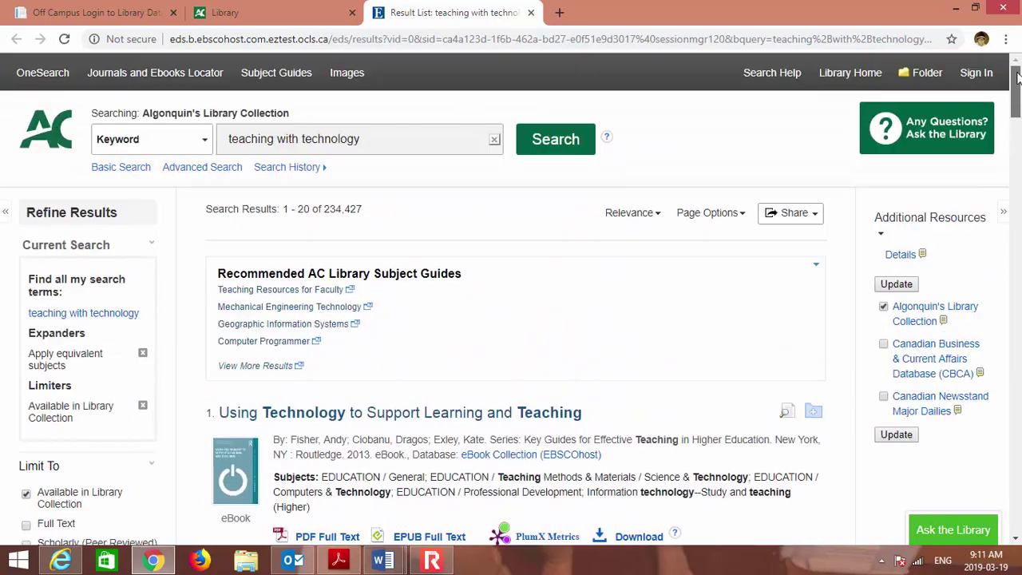
- Close the search results page and clear the search term from the One Search box on the library home page
click(532, 13)
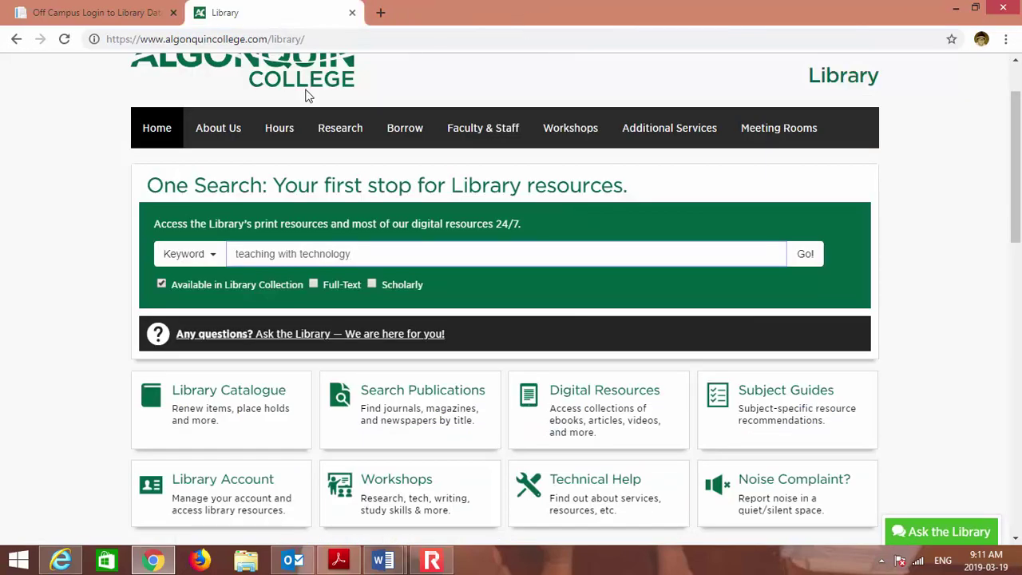
key(BackSpace)
key(BackSpace)
key(BackSpace)
key(BackSpace)
key(BackSpace)
key(BackSpace)
key(BackSpace)
key(BackSpace)
key(BackSpace)
key(BackSpace)
key(BackSpace)
key(BackSpace)
key(BackSpace)
key(BackSpace)
key(BackSpace)
key(BackSpace)
key(BackSpace)
key(BackSpace)
key(BackSpace)
key(BackSpace)
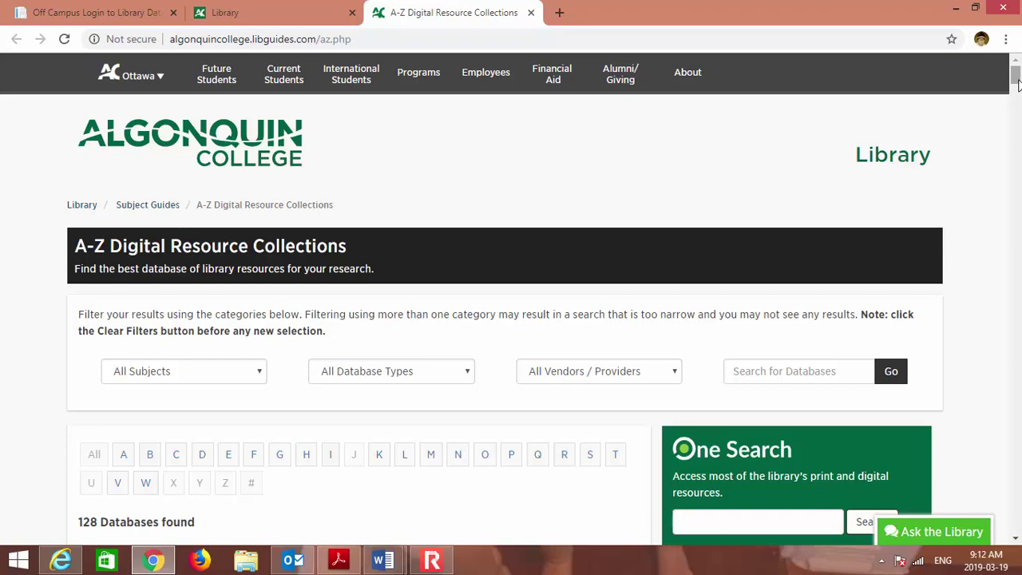
- Open the Academic Search Complete database from the A-Z Digital Resource Collections list
drag(1016, 83, 1017, 97)
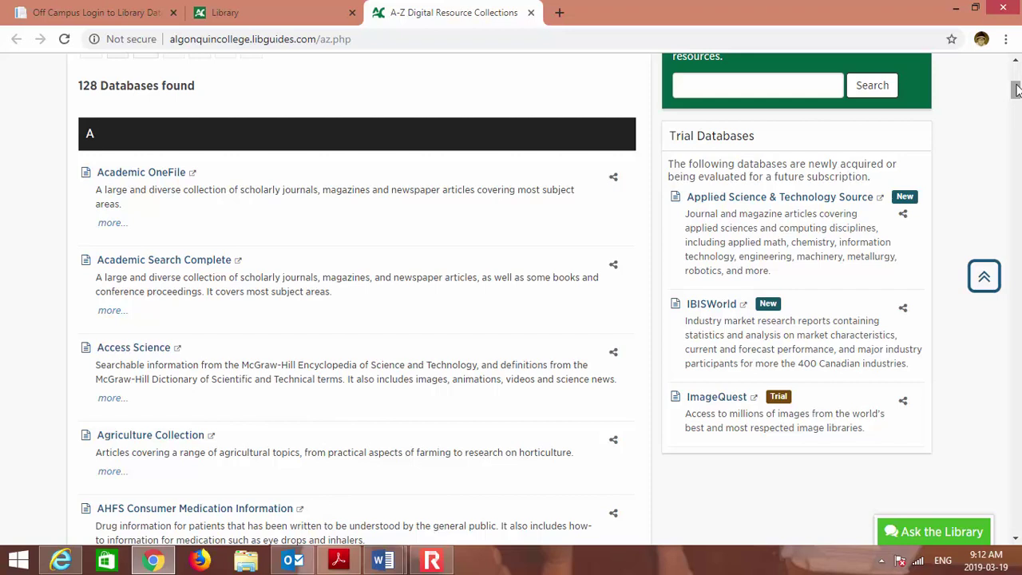
drag(1016, 90, 1017, 99)
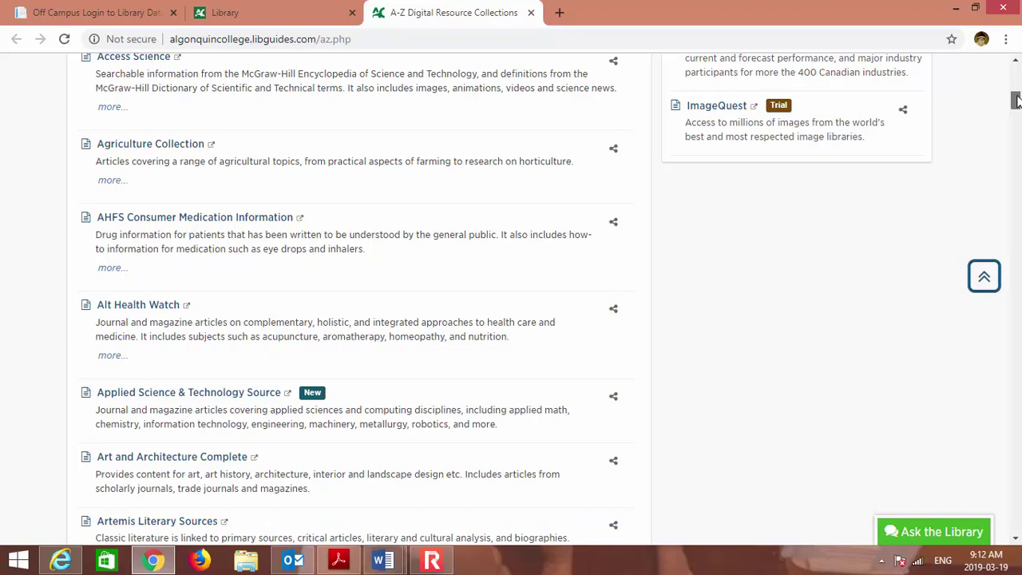
drag(1017, 100, 1004, 108)
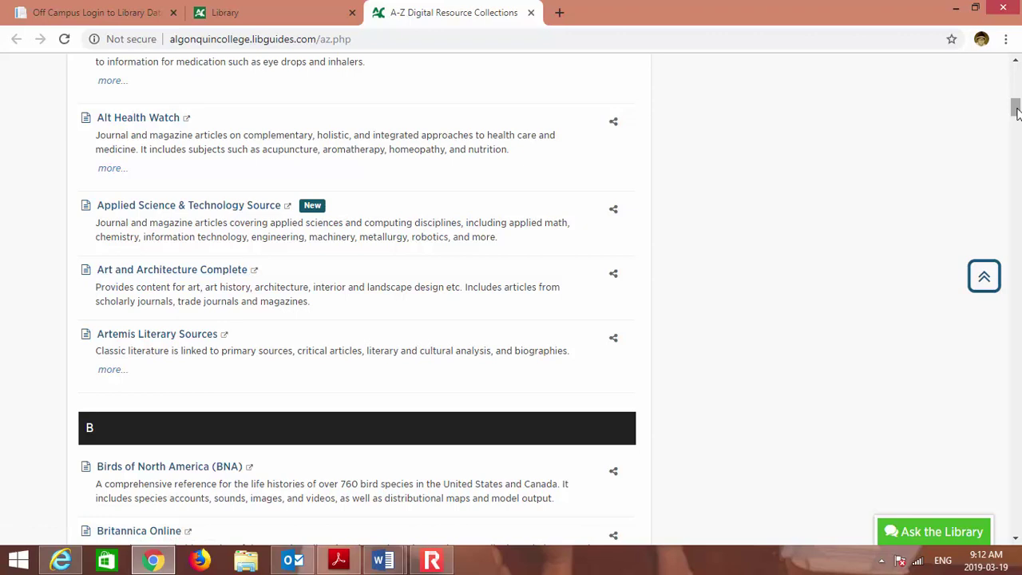
drag(1017, 113, 1013, 92)
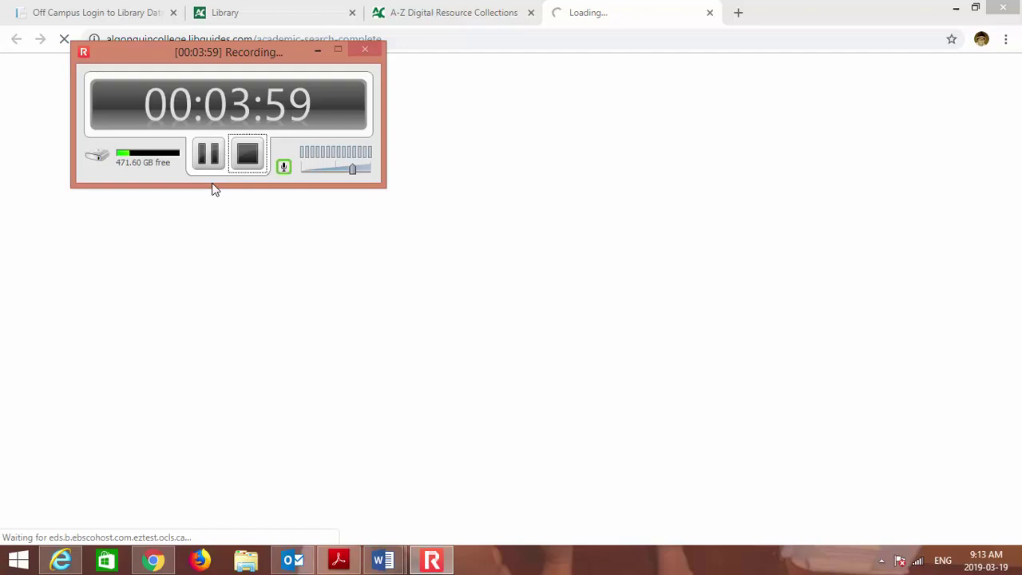
click(211, 160)
click(211, 160)
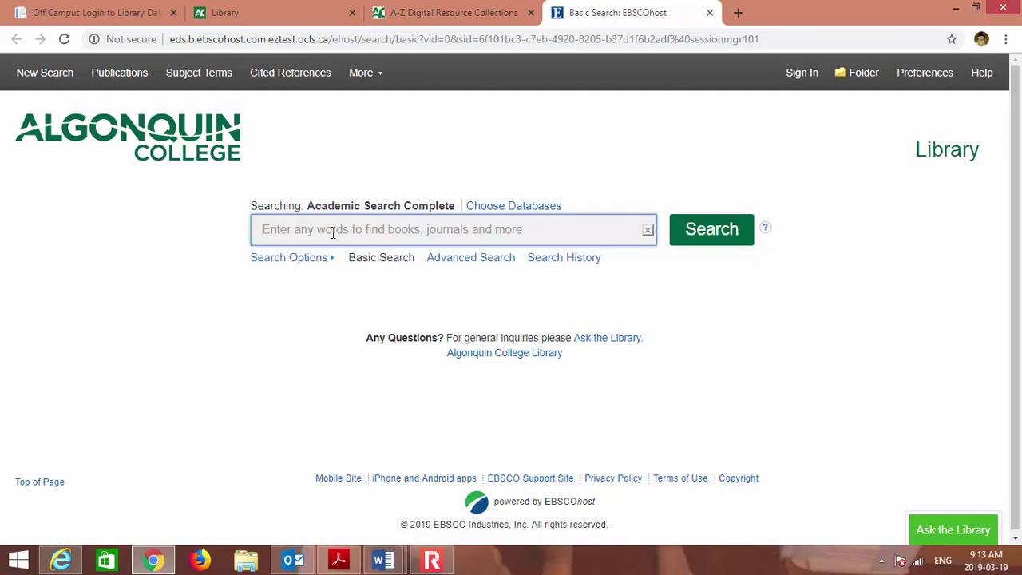
- Switch Academic Search Complete to Advanced Search and review the options for limiting results
click(487, 268)
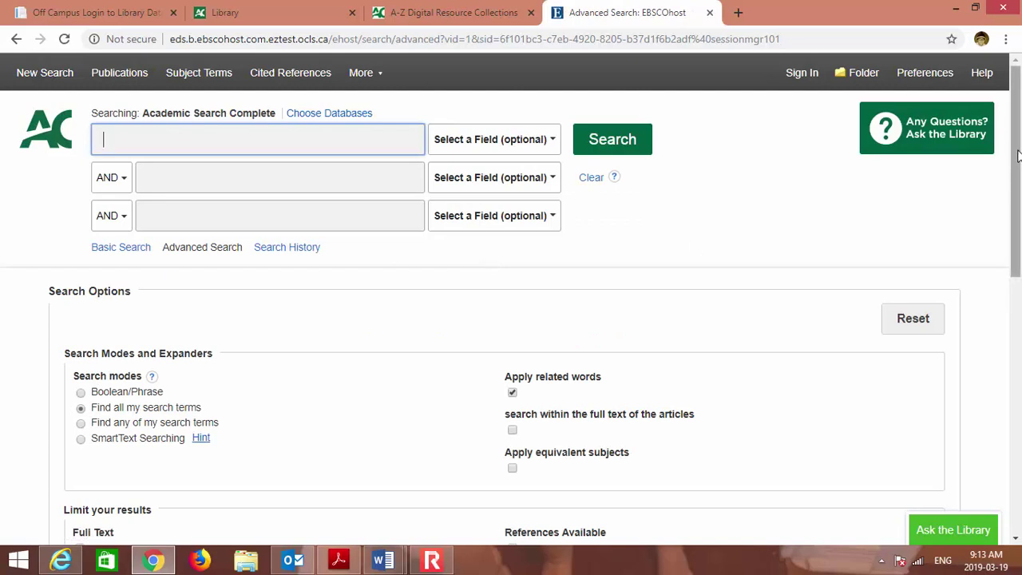
drag(1019, 157, 1020, 308)
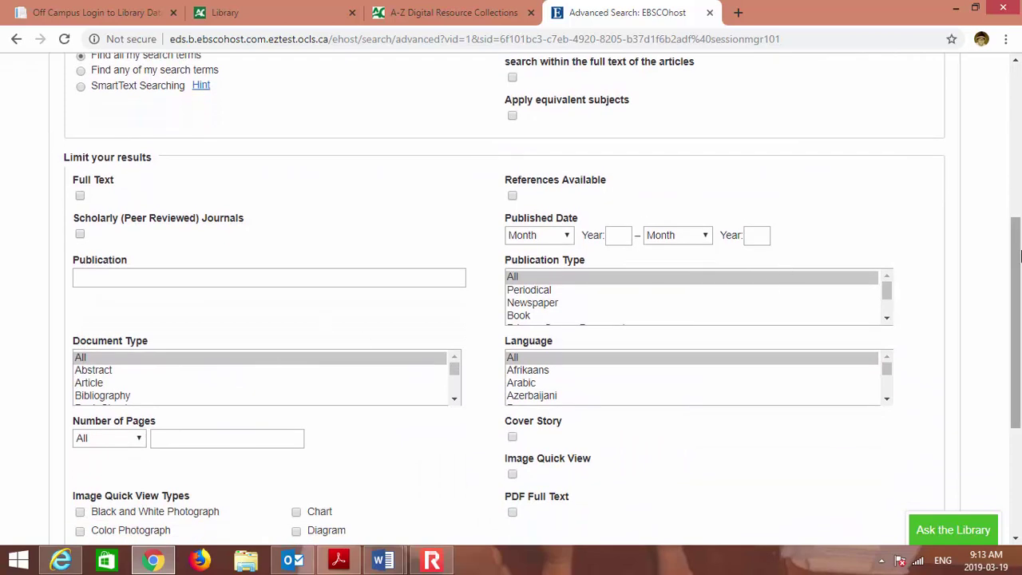
drag(1020, 248, 1020, 297)
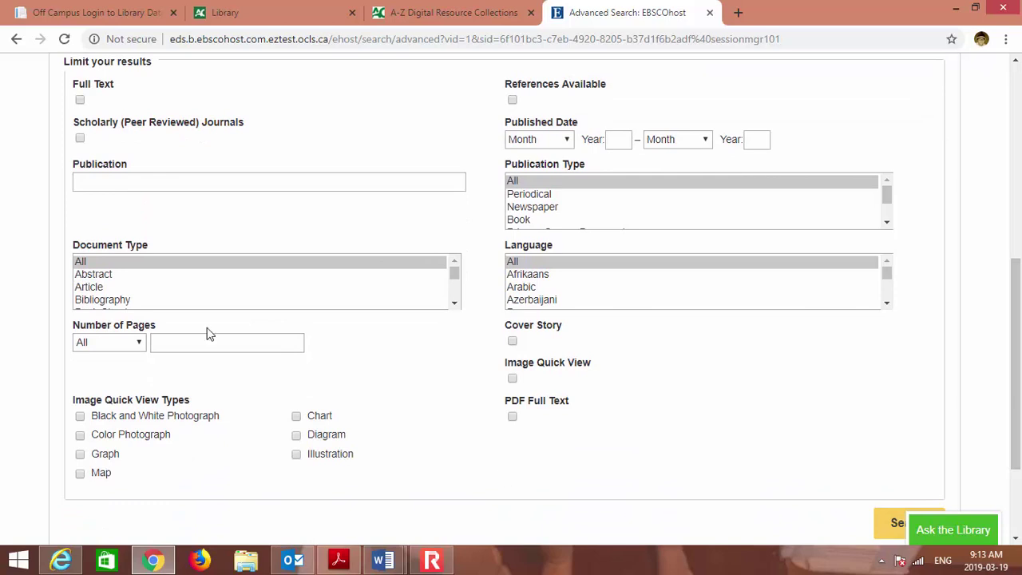
- Limit the results to documents with less than 10 pages that have PDF full text
click(139, 345)
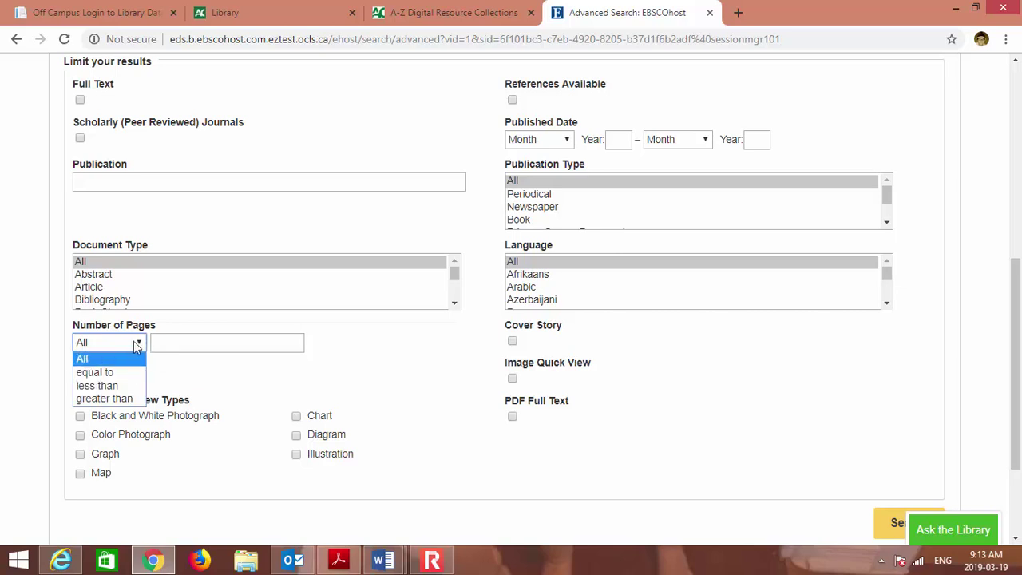
click(130, 388)
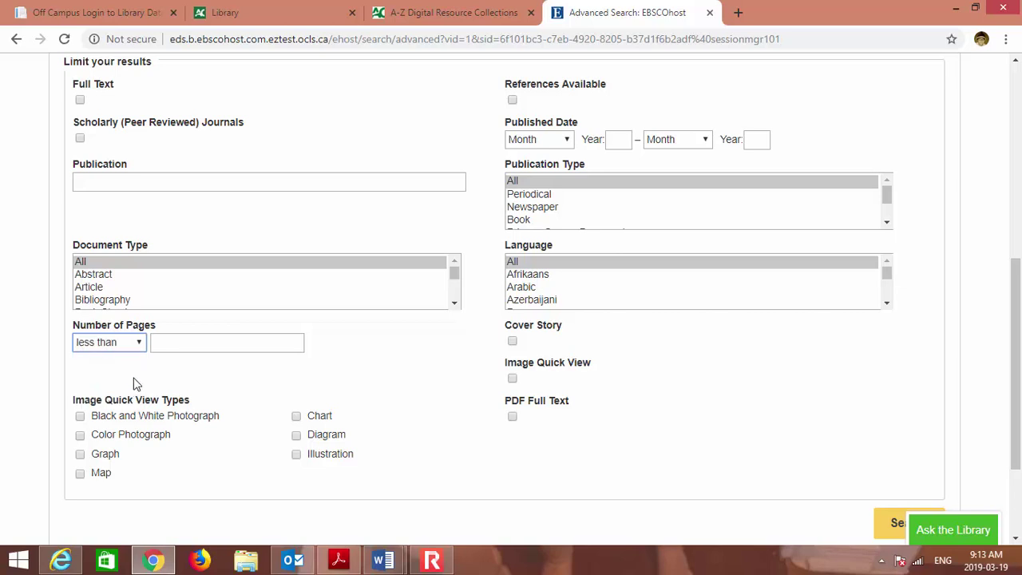
click(181, 345)
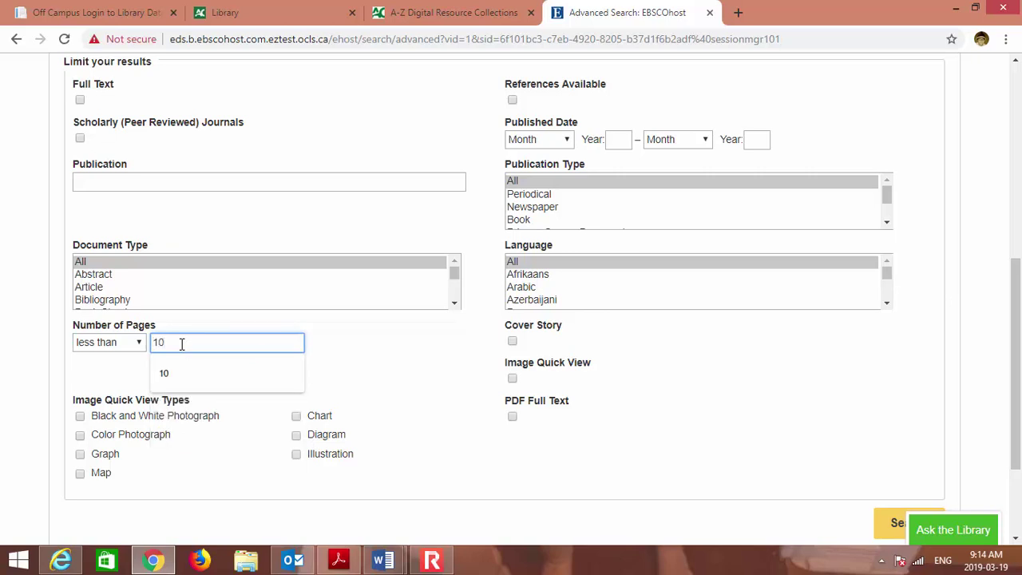
text(10)
click(358, 344)
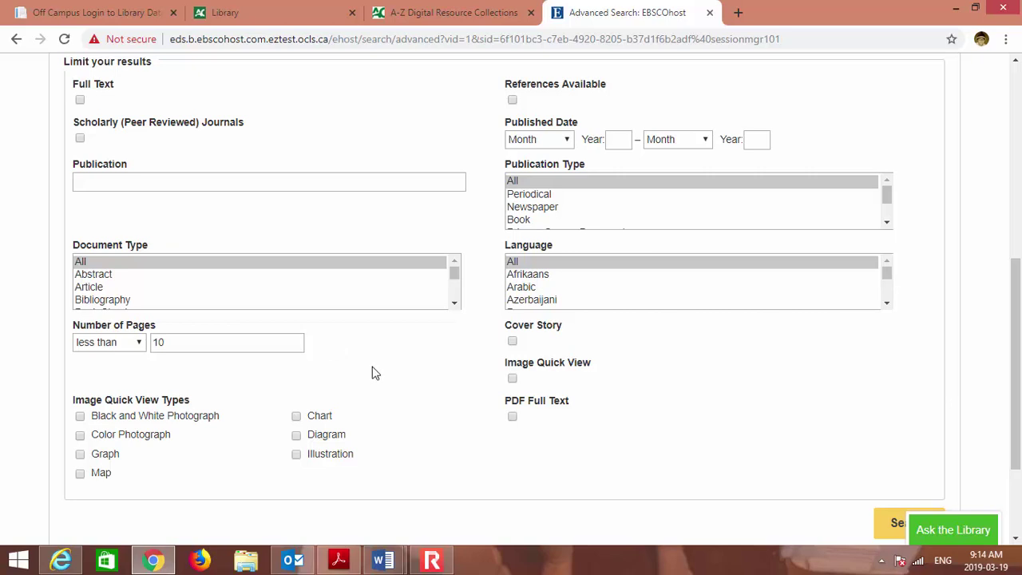
click(512, 417)
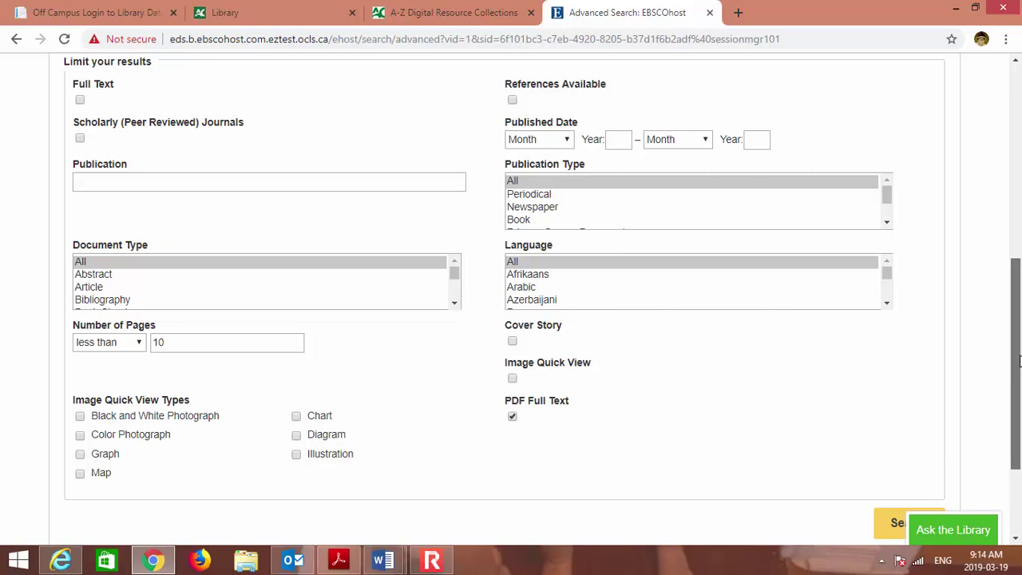
- Search Academic Search Complete for "teaching with technology" with the chosen page and PDF limits applied
drag(1019, 363, 1019, 351)
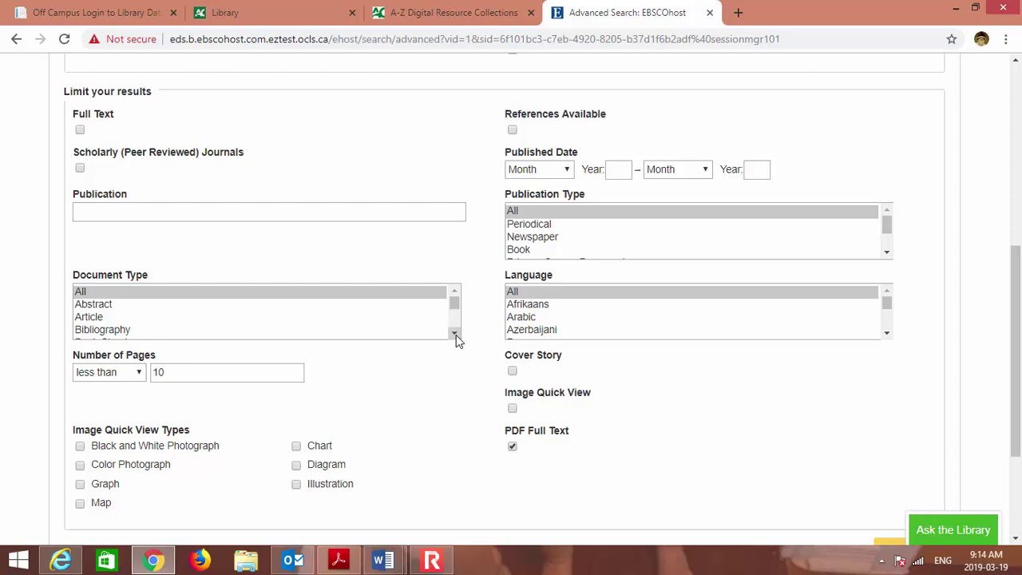
drag(456, 335, 454, 297)
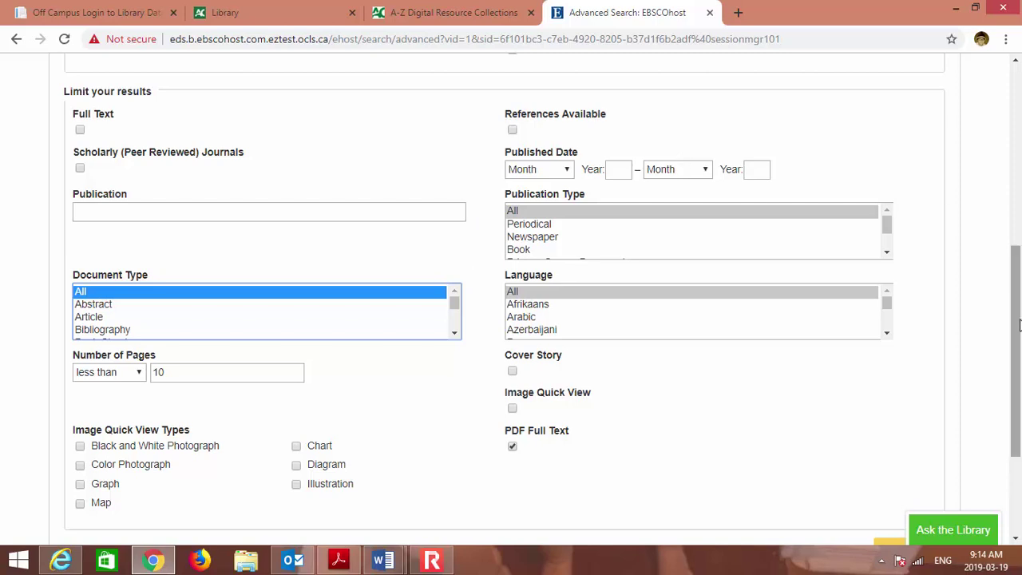
drag(1018, 323, 1018, 124)
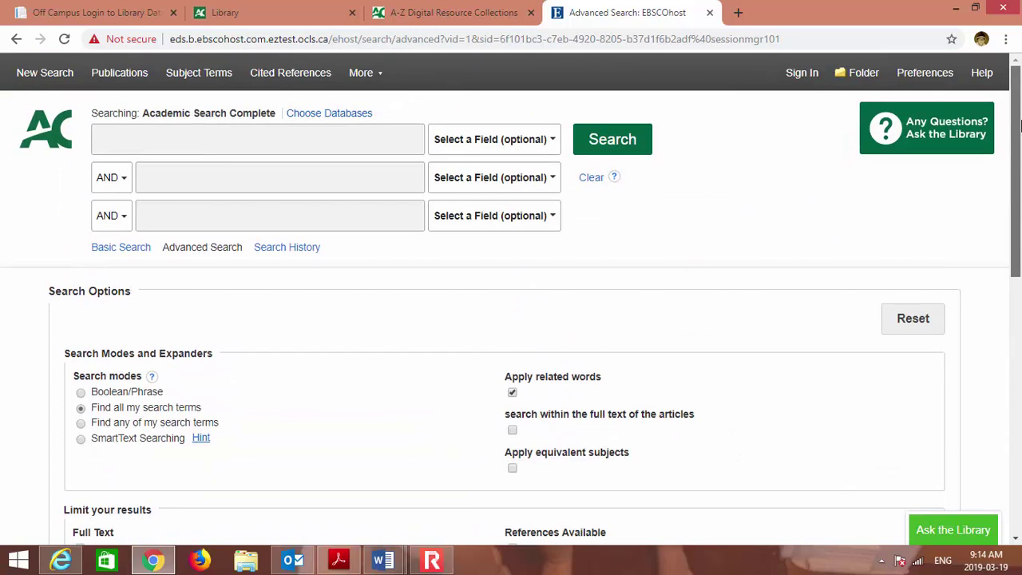
click(361, 143)
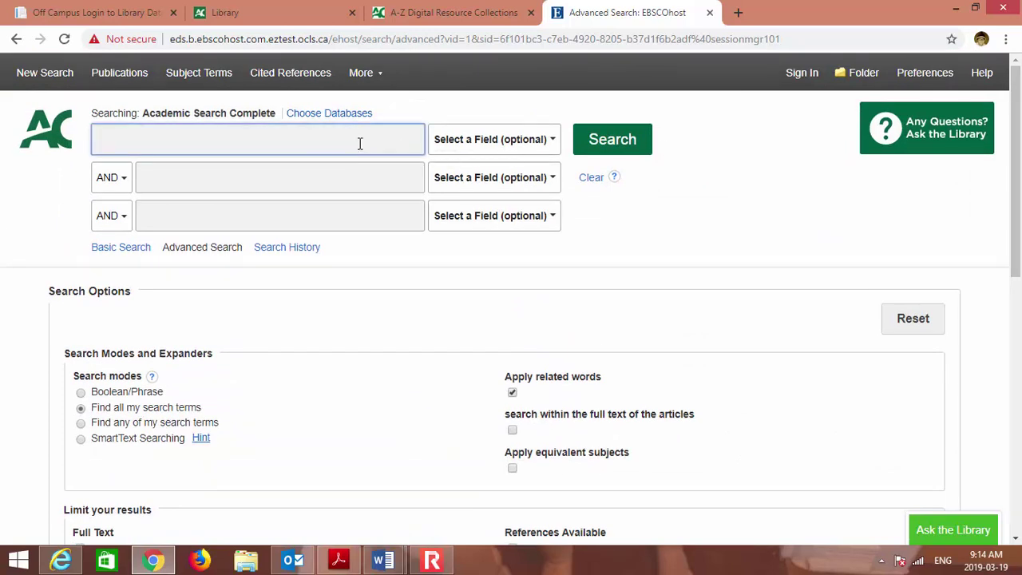
text(teaching with technology)
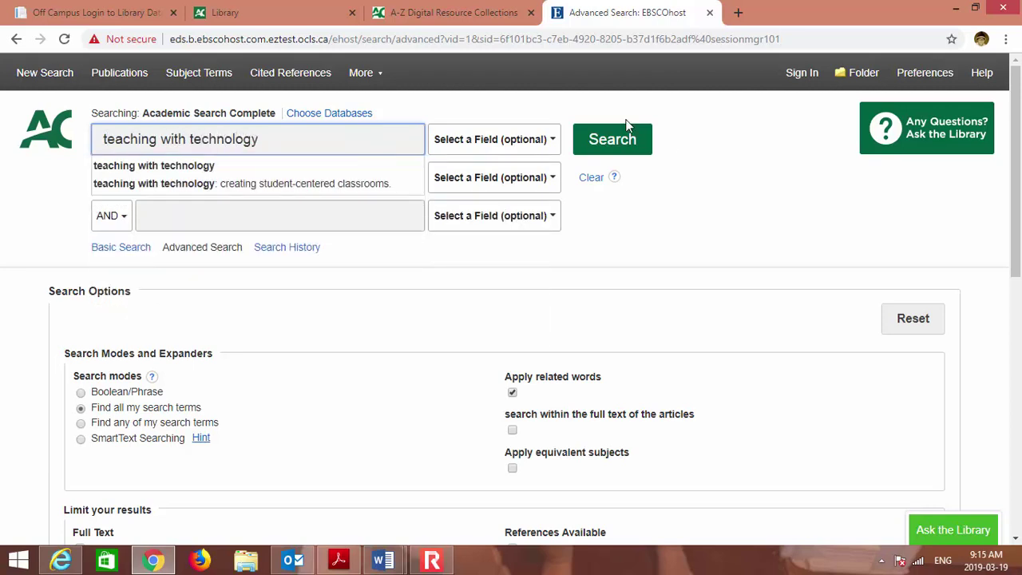
click(637, 145)
click(637, 145)
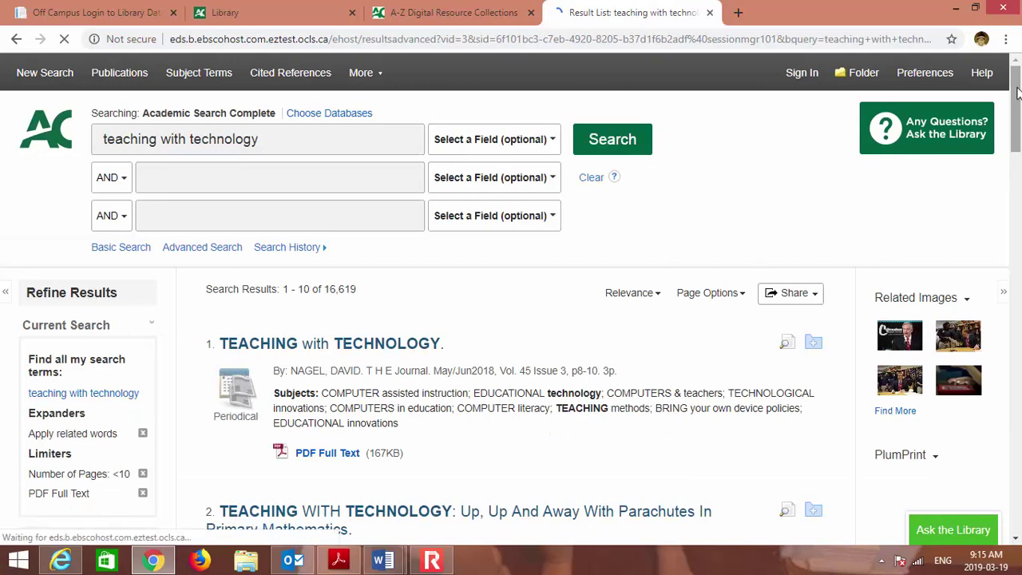
- Narrow the search results to publication dates from 2012 to 2019
drag(1018, 94, 1019, 176)
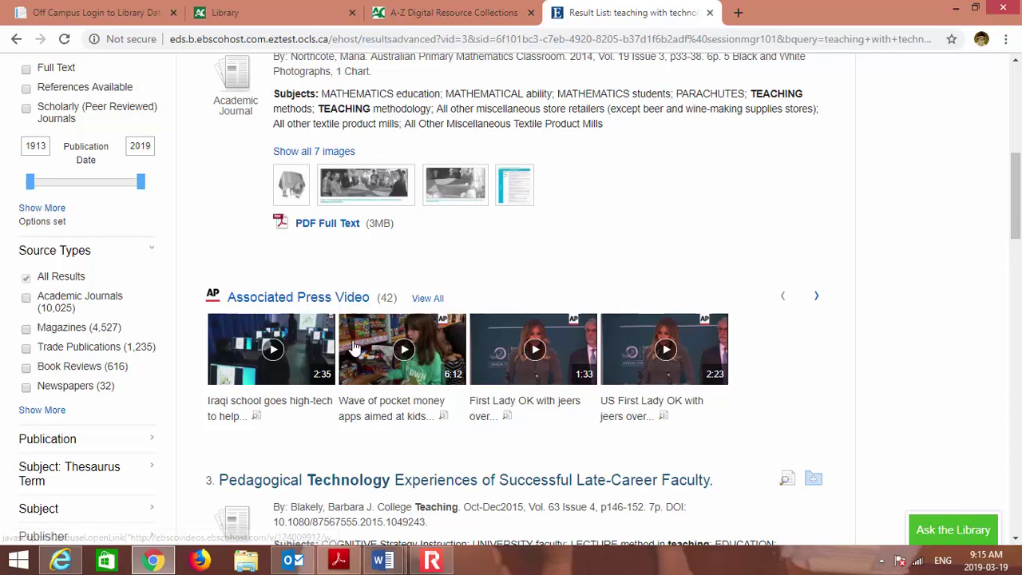
drag(1017, 232, 1017, 200)
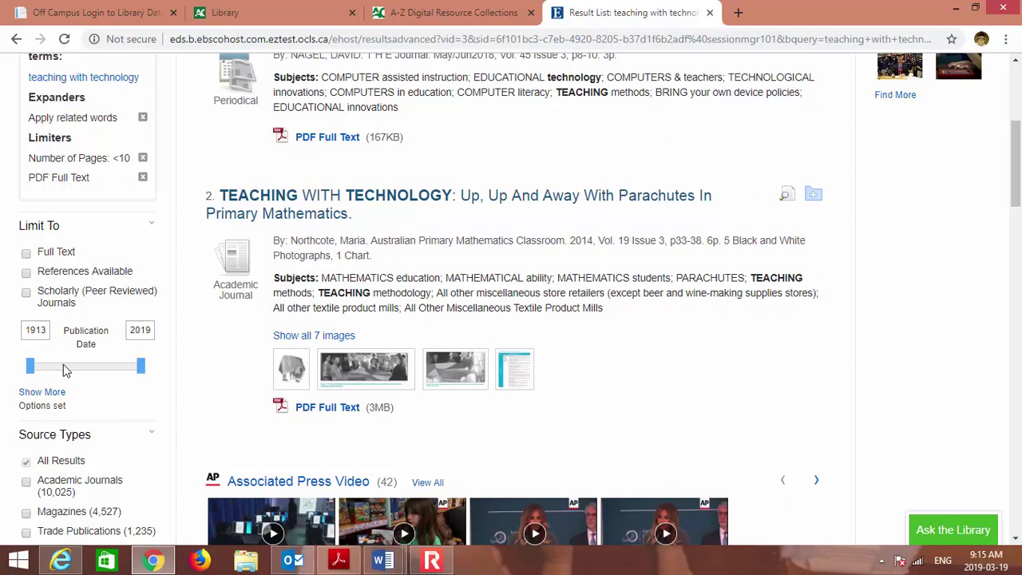
drag(32, 369, 59, 370)
drag(89, 365, 139, 370)
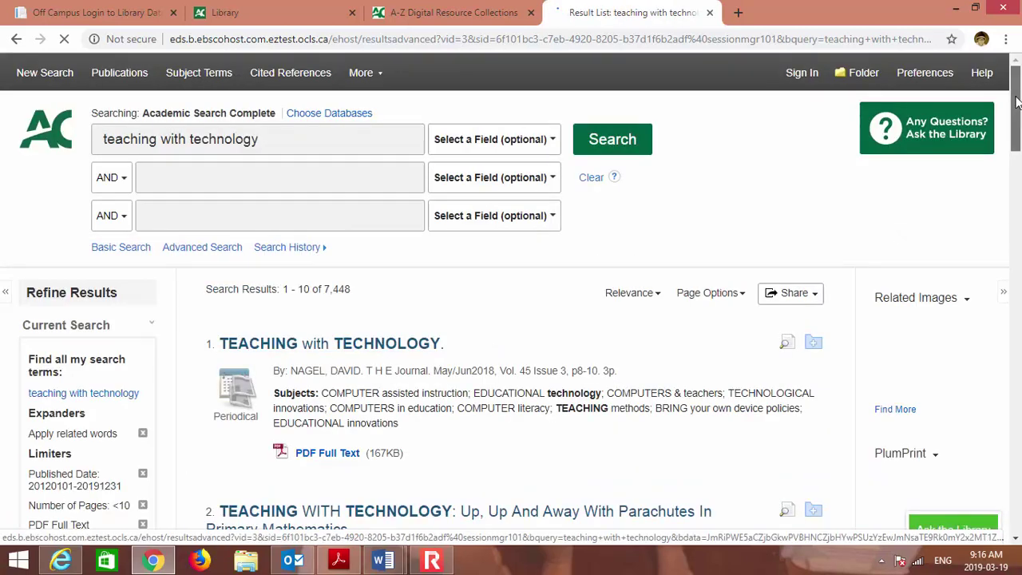
- Open the PDF full text of the first result, "TEACHING with TECHNOLOGY", and look over the article
drag(1017, 100, 1018, 138)
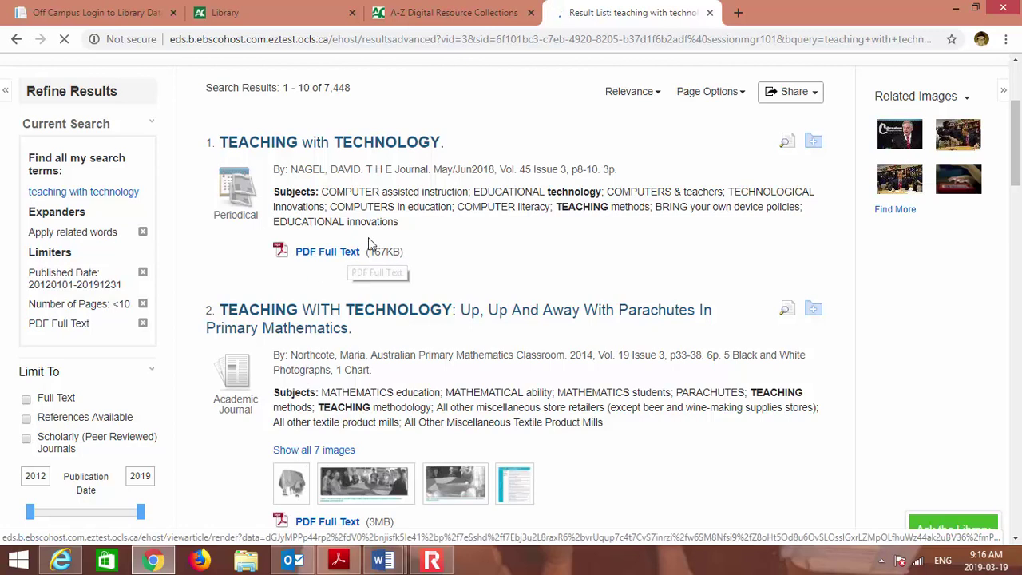
click(322, 254)
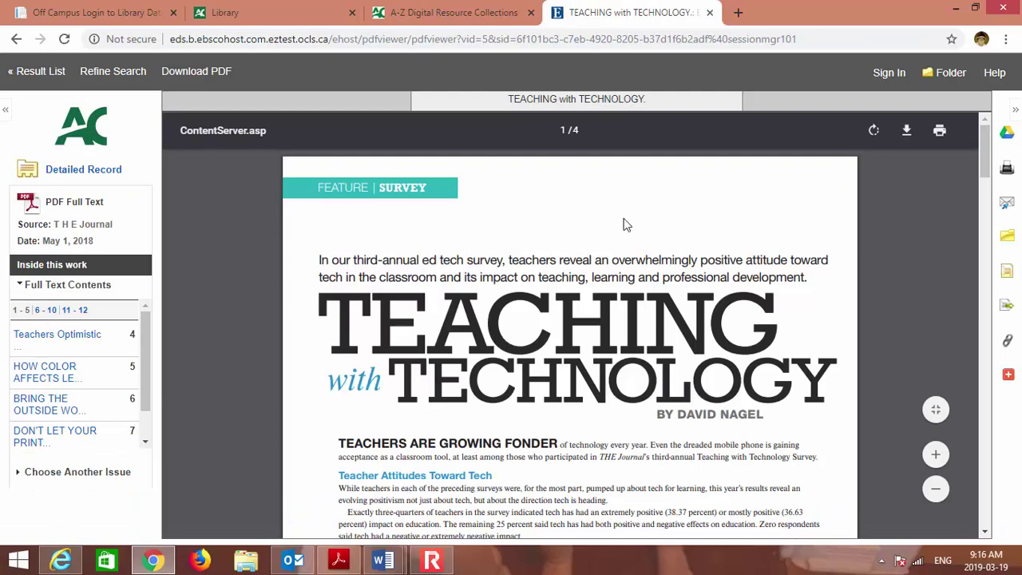
click(576, 132)
mouse_move(985, 165)
mouse_down()
mouse_move(1004, 346)
mouse_move(987, 415)
mouse_move(988, 467)
mouse_move(978, 146)
mouse_move(954, 225)
mouse_move(988, 161)
mouse_up()
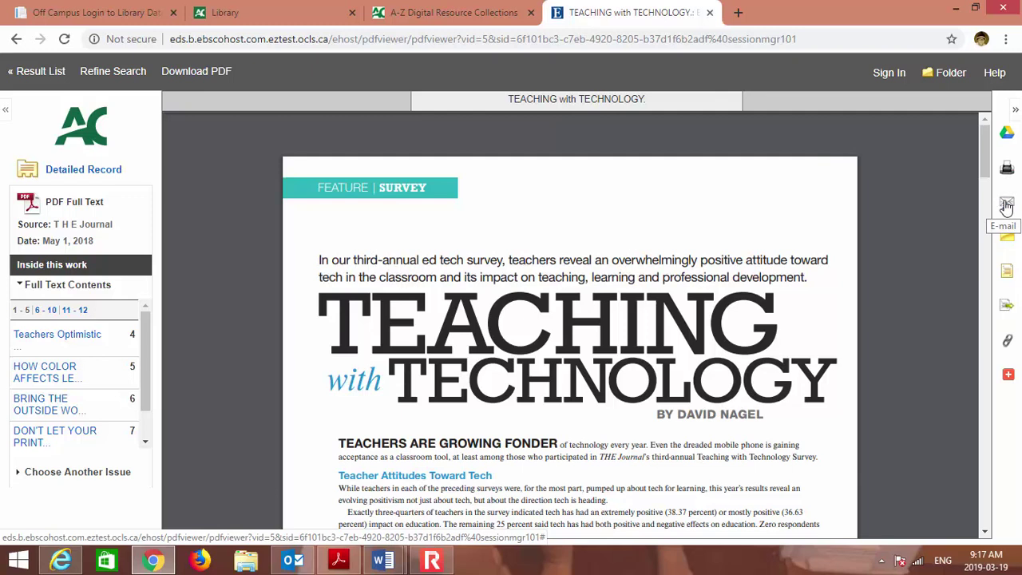
- Review the options for e-mailing the article and close the form without sending
click(1007, 205)
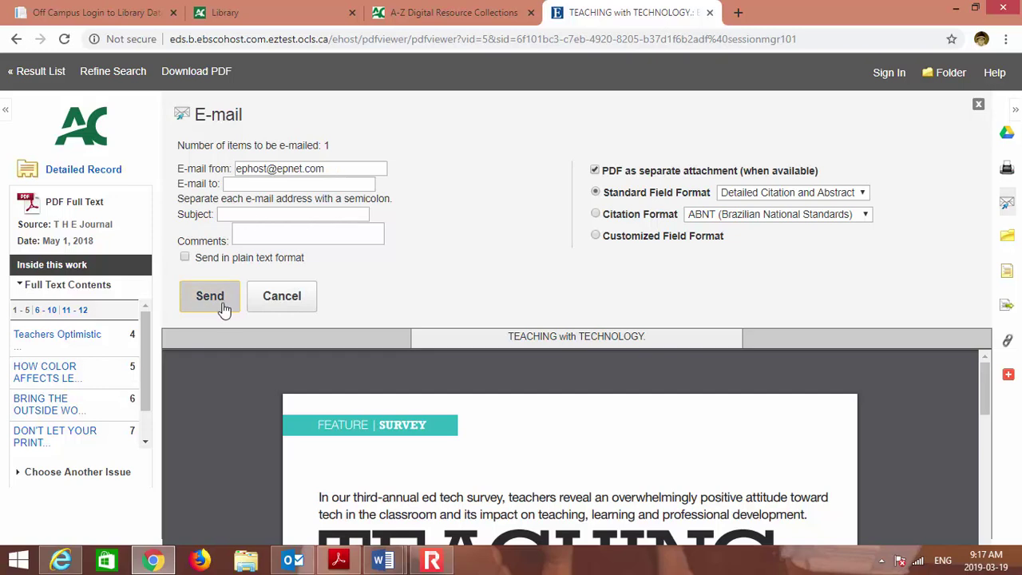
click(281, 296)
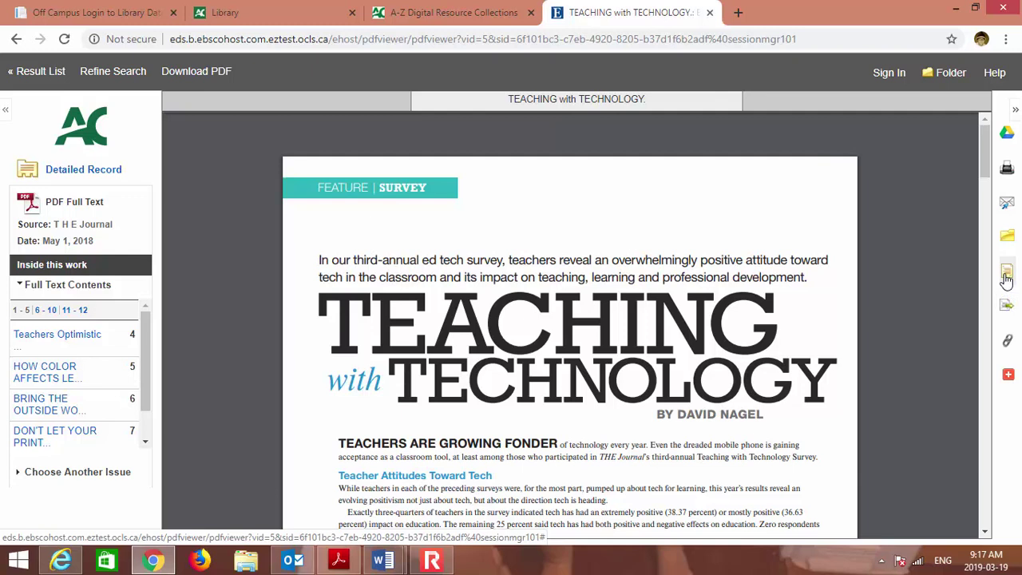
- Open the article's citation formats and review the ABNT, AMA and APA references
click(1007, 276)
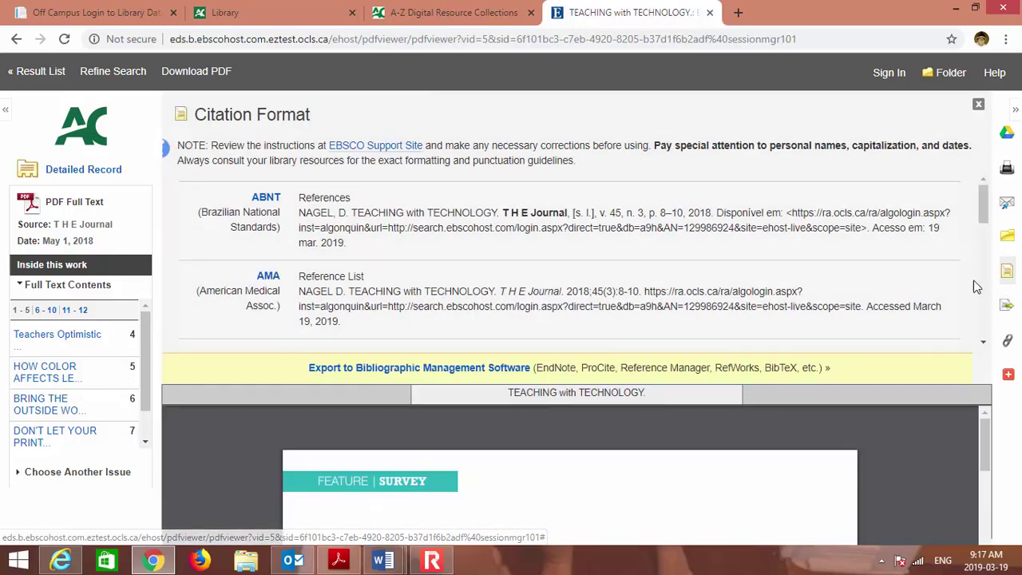
click(984, 342)
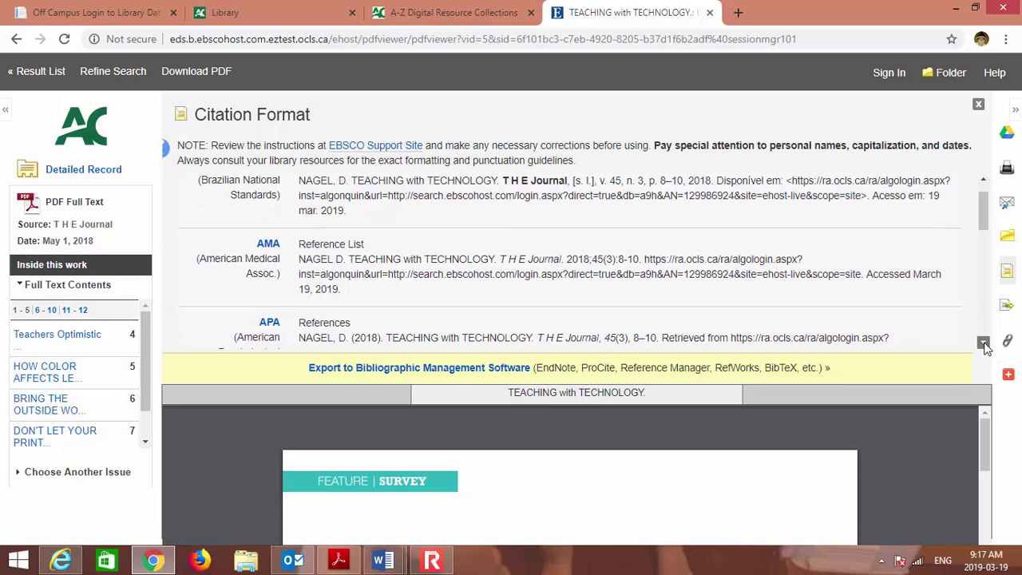
click(984, 342)
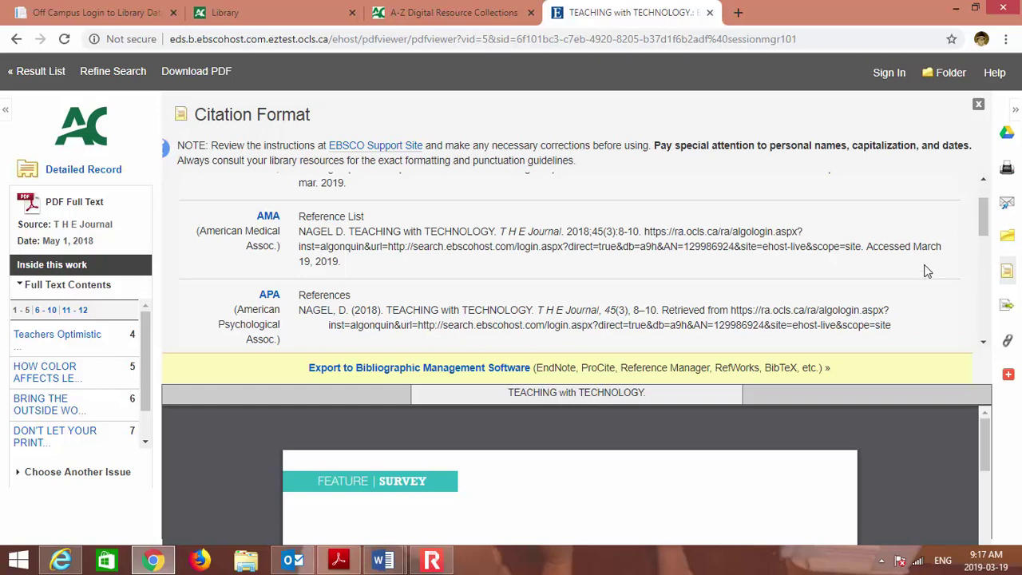
drag(986, 222, 988, 204)
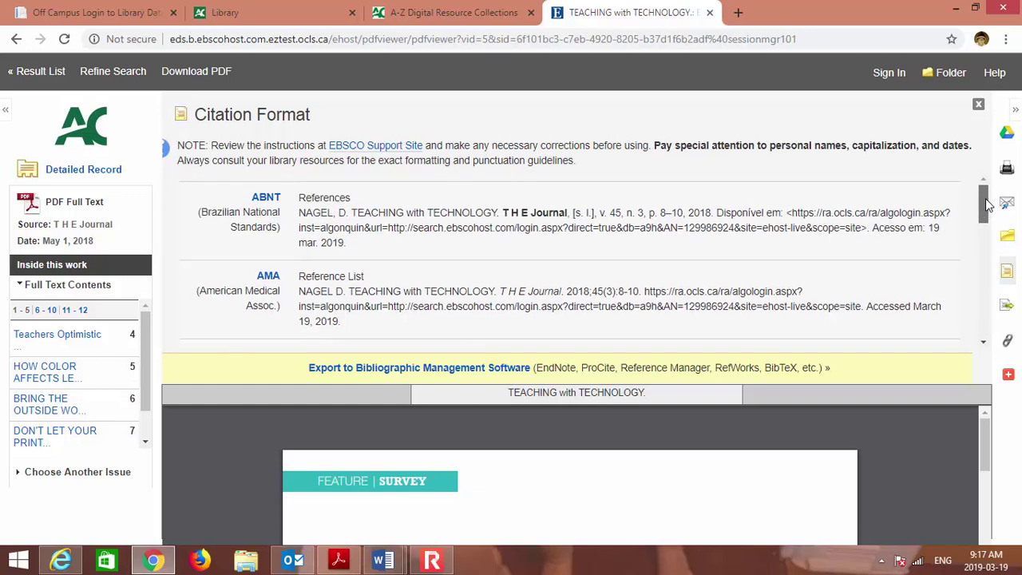
scroll(514, 257, down, 1)
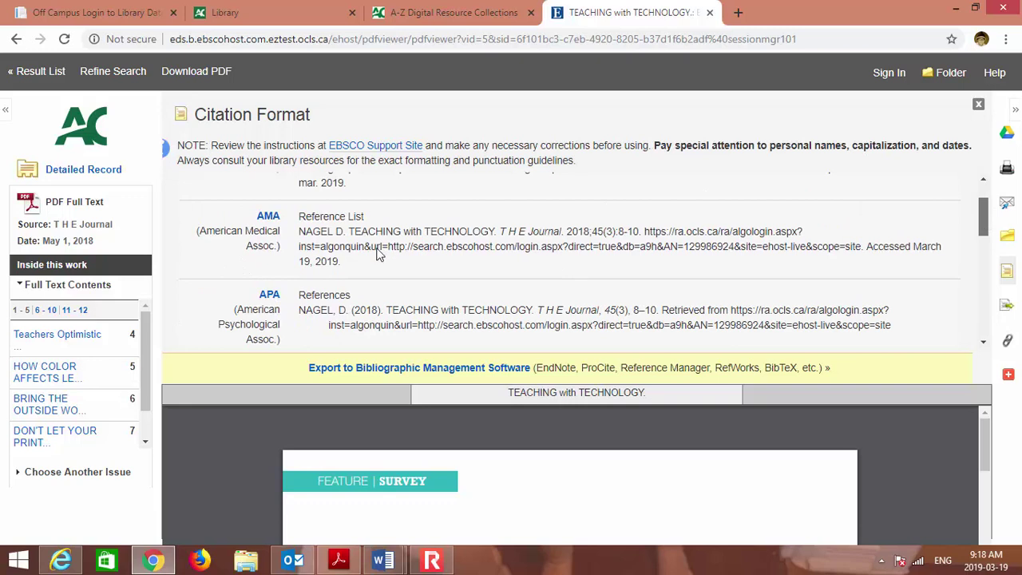
scroll(849, 267, up, 1)
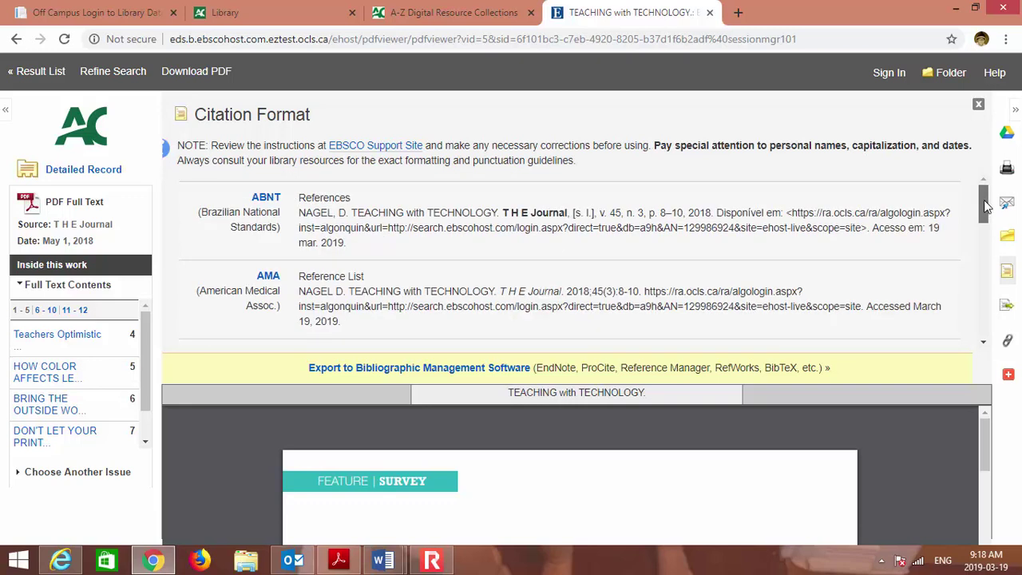
- Highlight the full APA reference for the article, clear the selection and return to the start of the citation list
drag(985, 206, 982, 231)
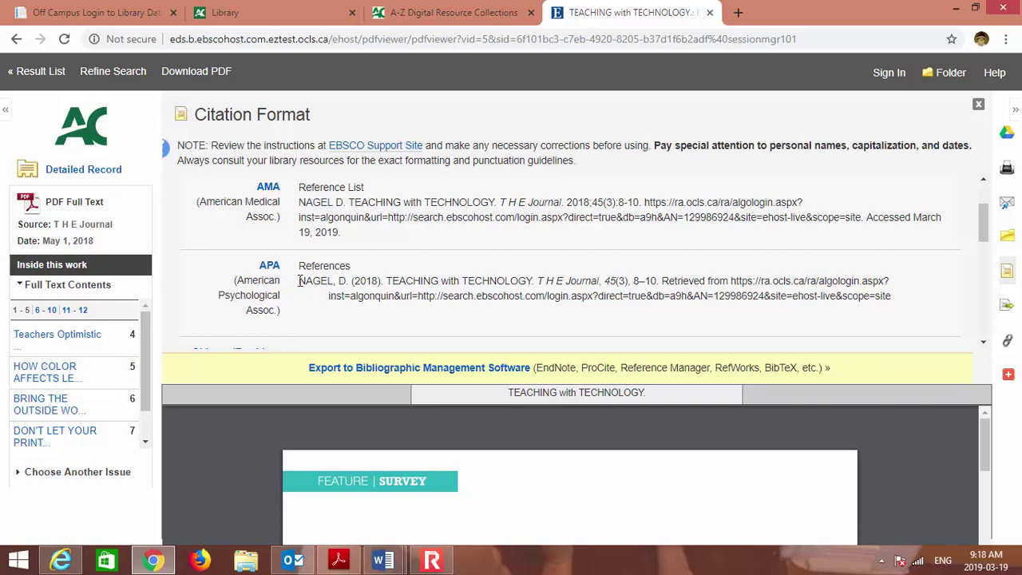
drag(302, 281, 911, 313)
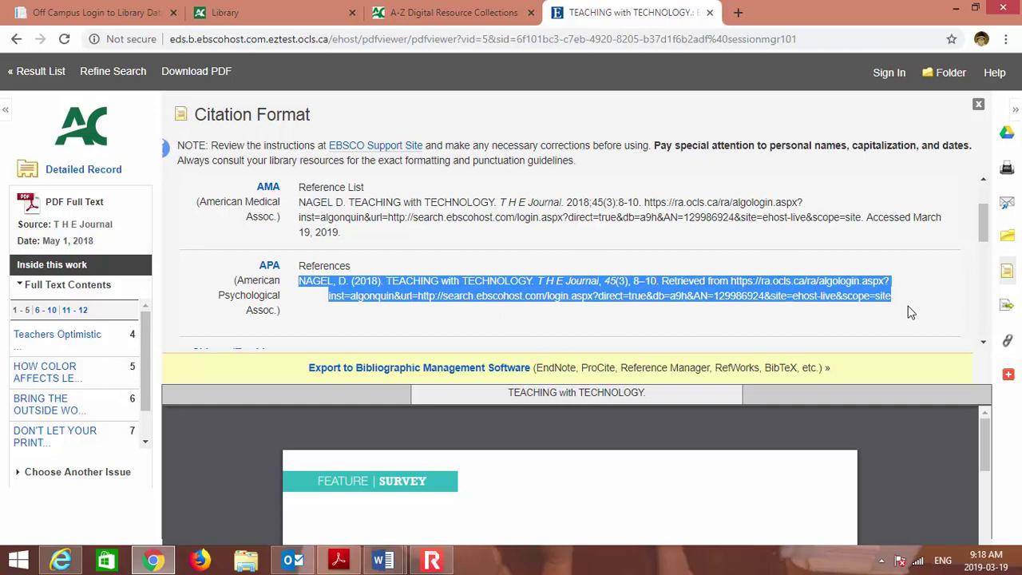
click(911, 314)
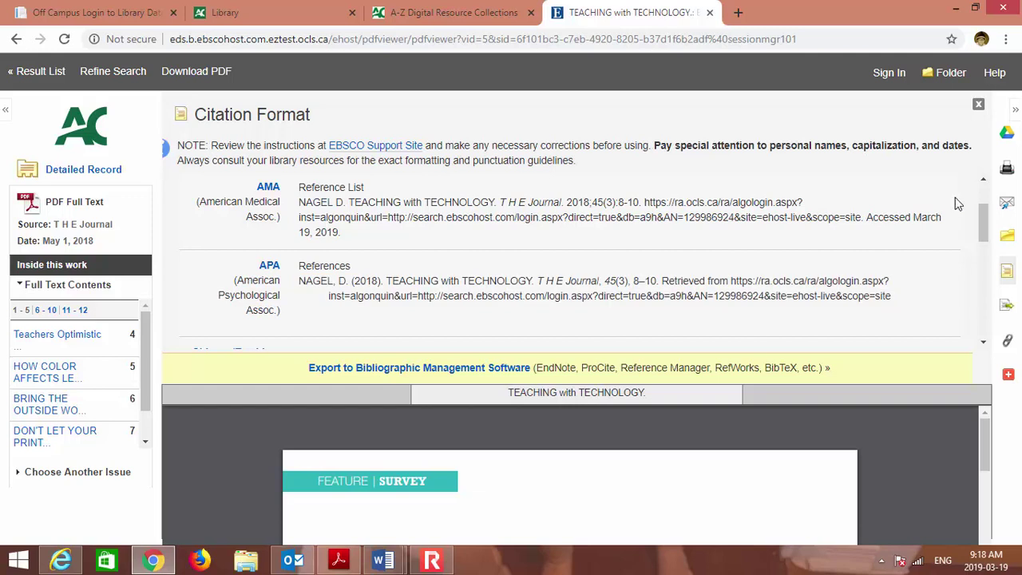
scroll(990, 238, up, 2)
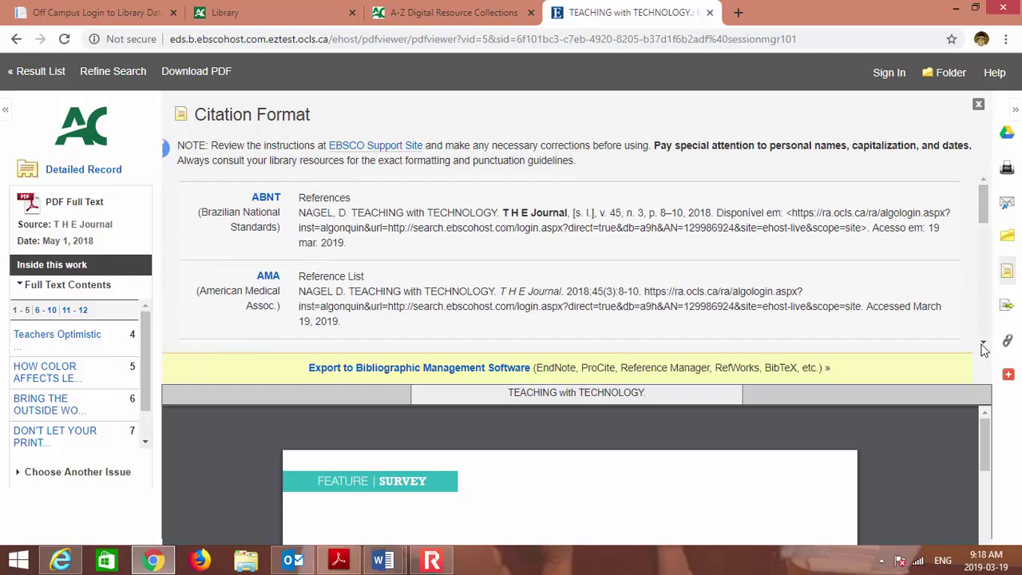
mouse_move(985, 450)
mouse_down()
mouse_move(987, 468)
mouse_move(988, 444)
mouse_up()
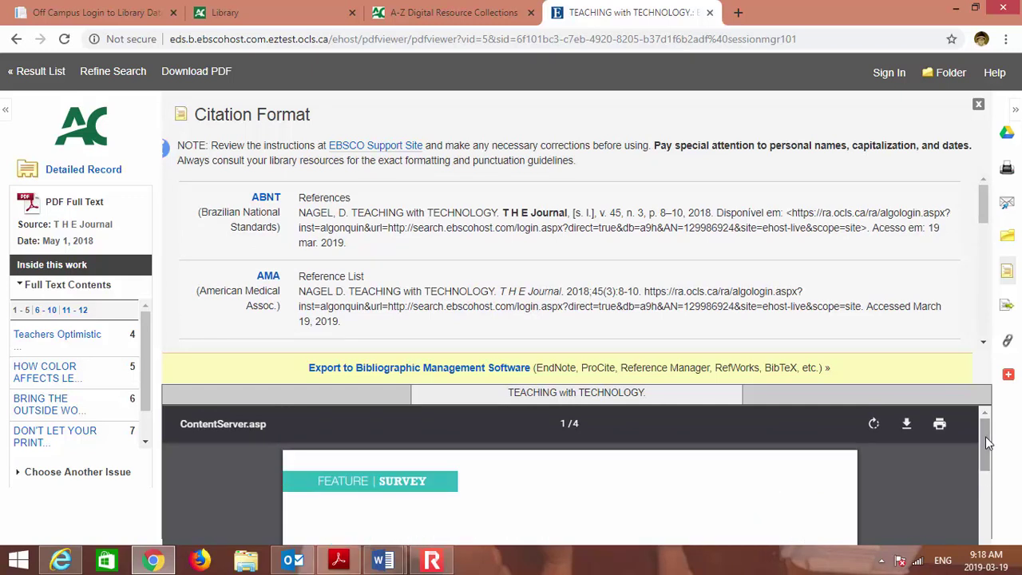